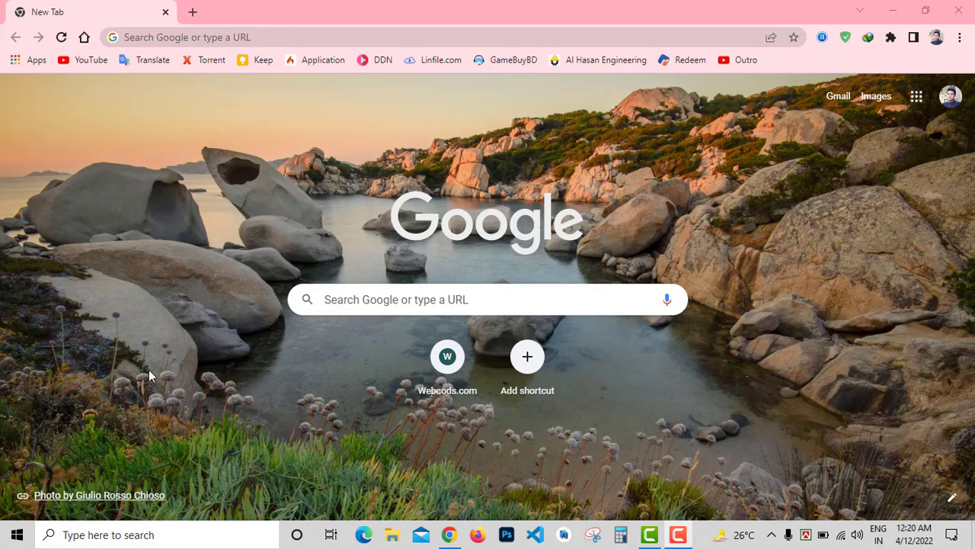
Step: Open webcods.com in the browser
click(321, 130)
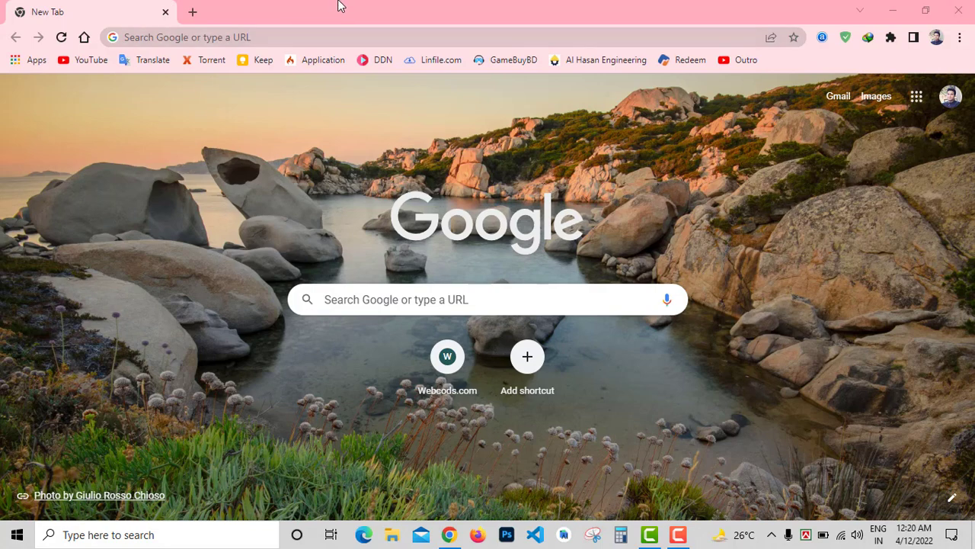
click(293, 35)
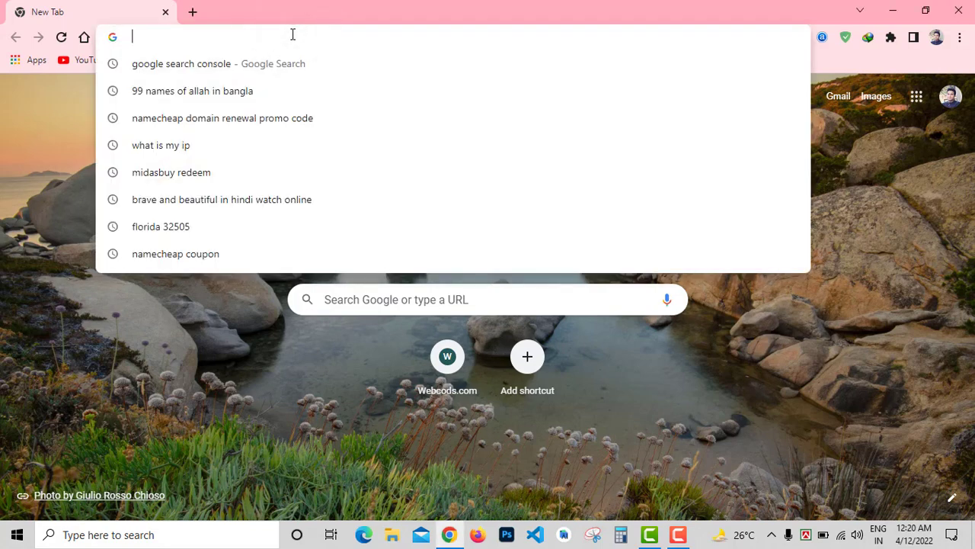
text(webcods.com)
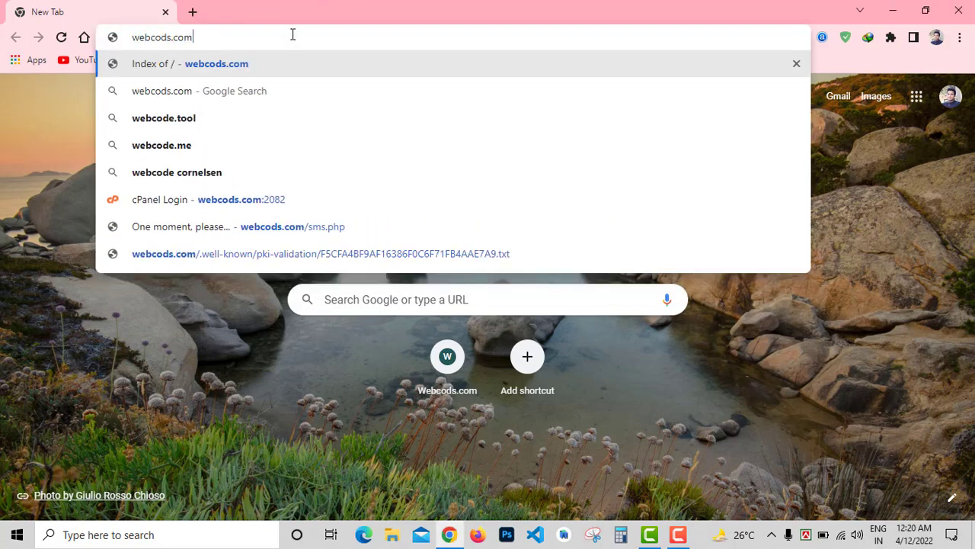
key(Return)
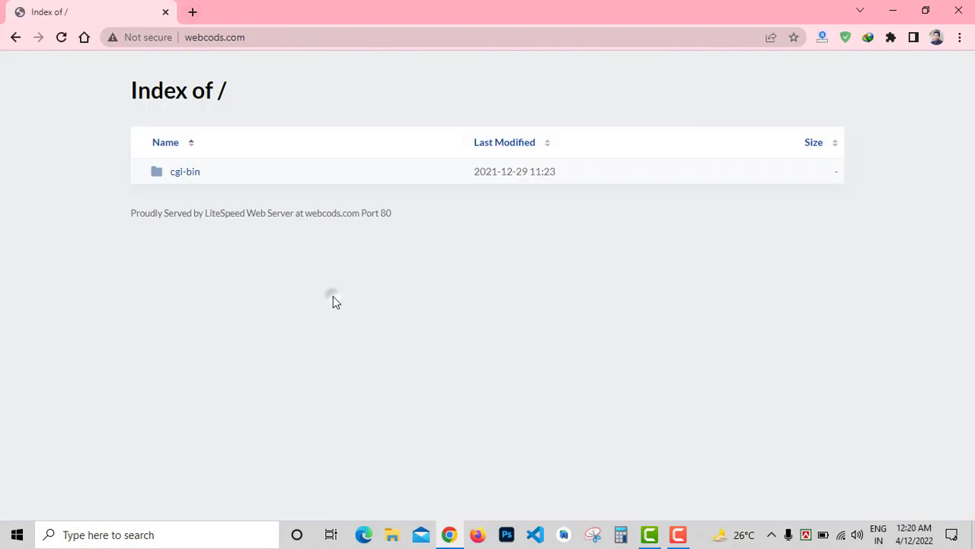
click(346, 113)
drag(205, 220, 464, 218)
click(464, 199)
click(197, 37)
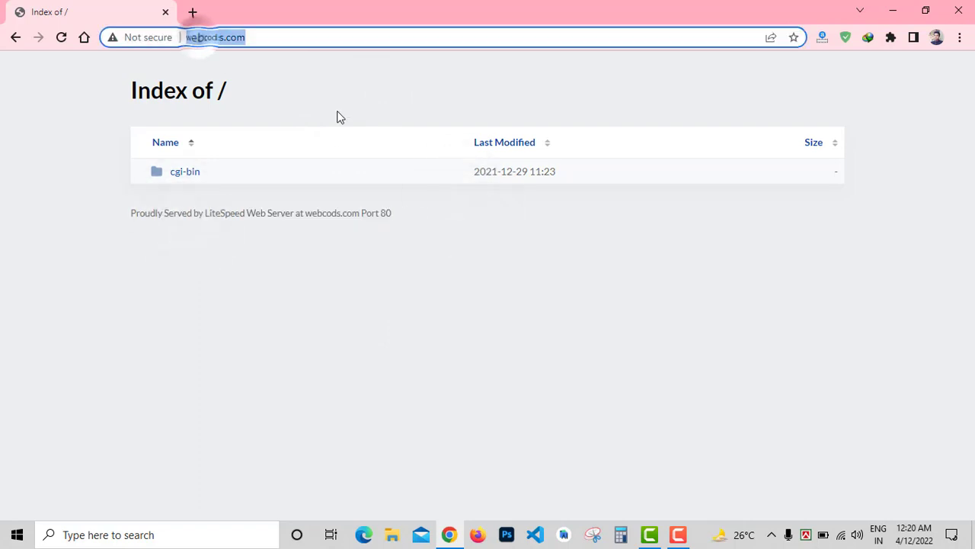
key(Home)
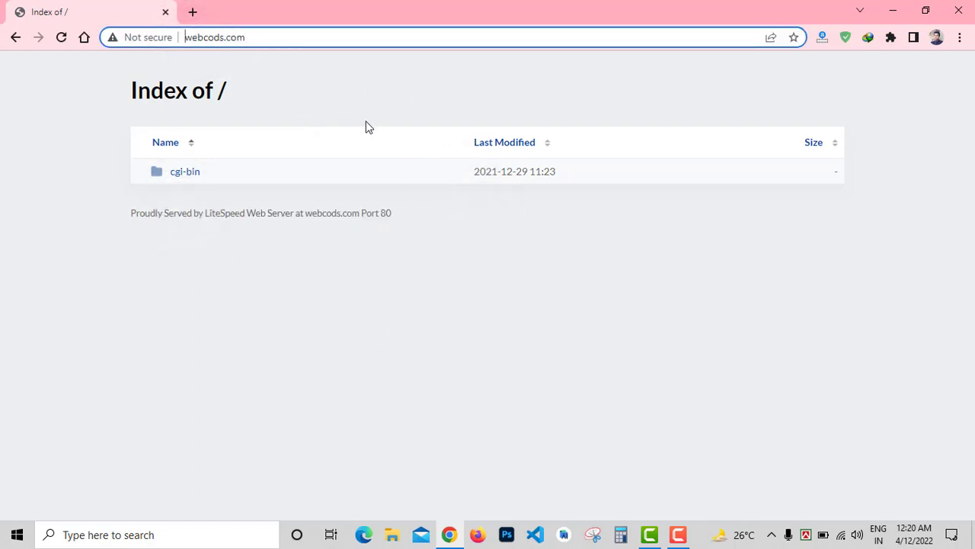
text(https://)
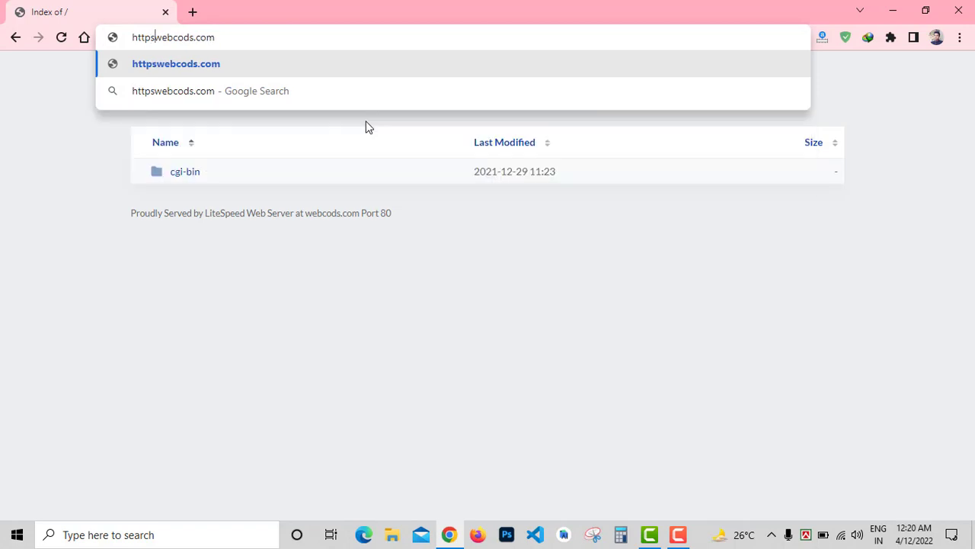
key(Return)
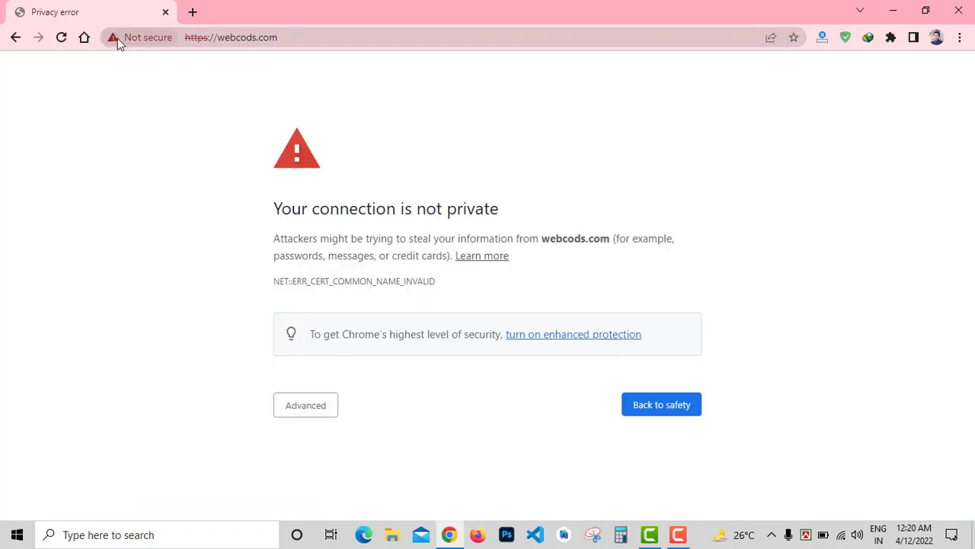
click(118, 38)
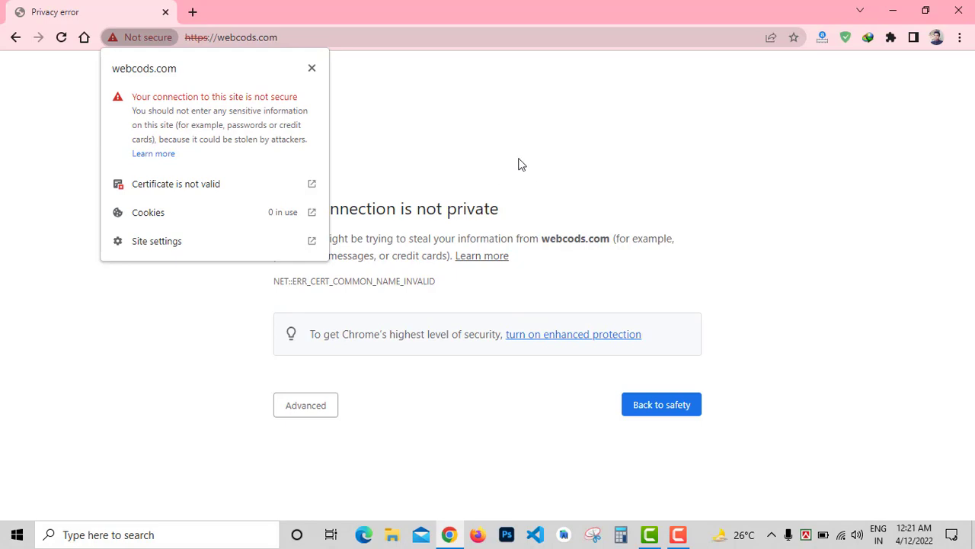
click(209, 38)
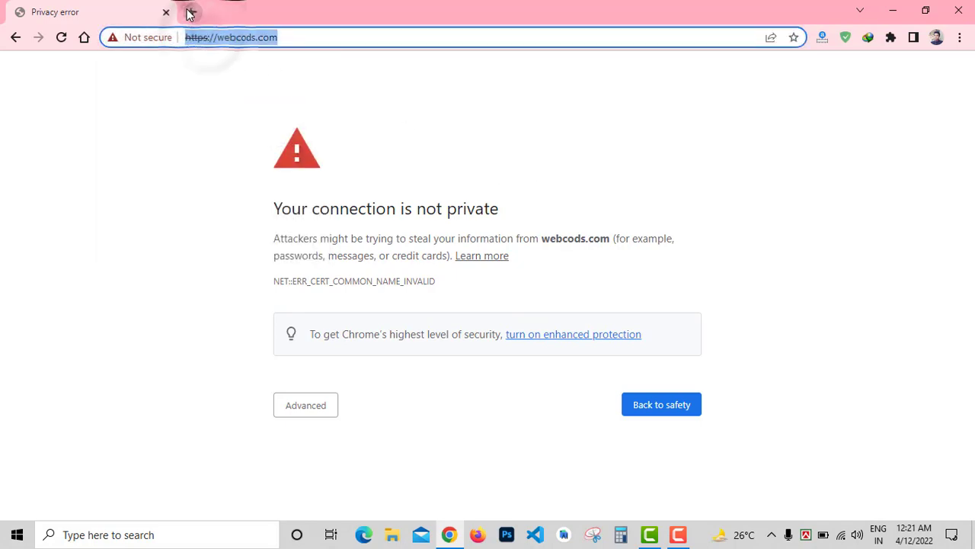
Step: Search for "namecheap ssl" in a new browser tab and open Namecheap's SSL Certificates page
click(192, 11)
text(namechea)
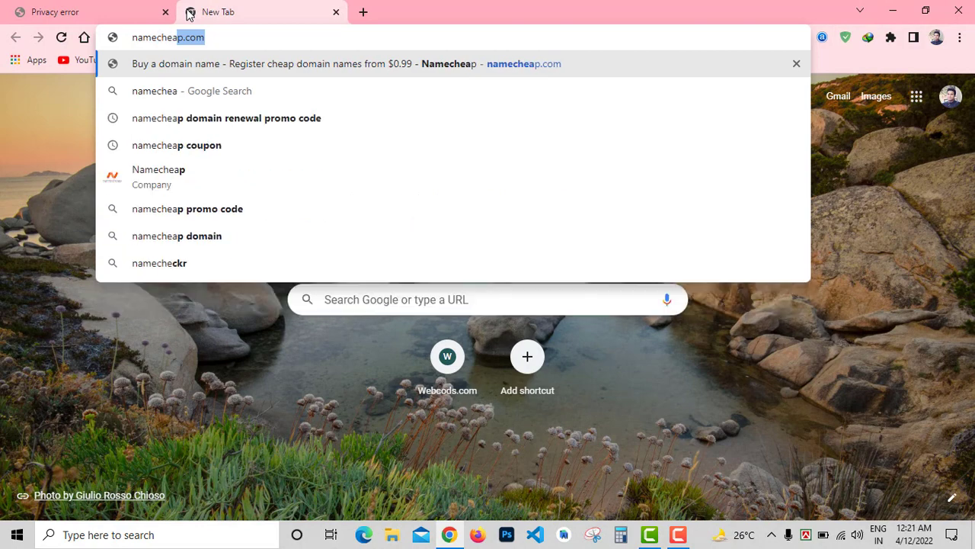
text(p ssl)
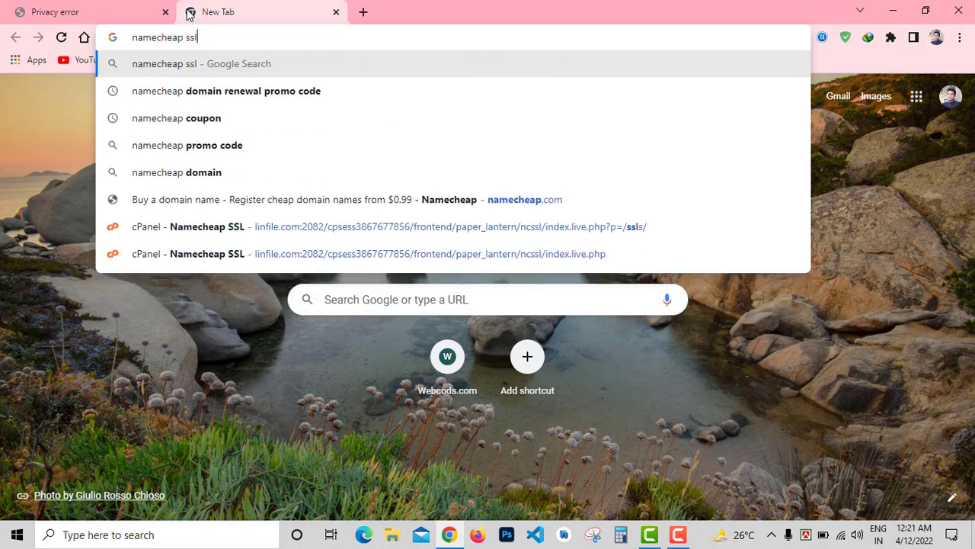
key(Return)
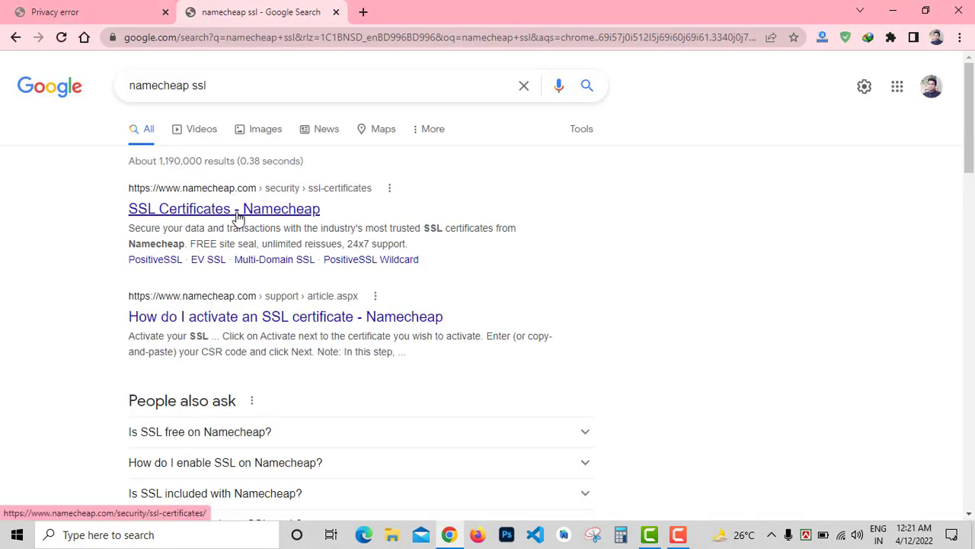
click(238, 217)
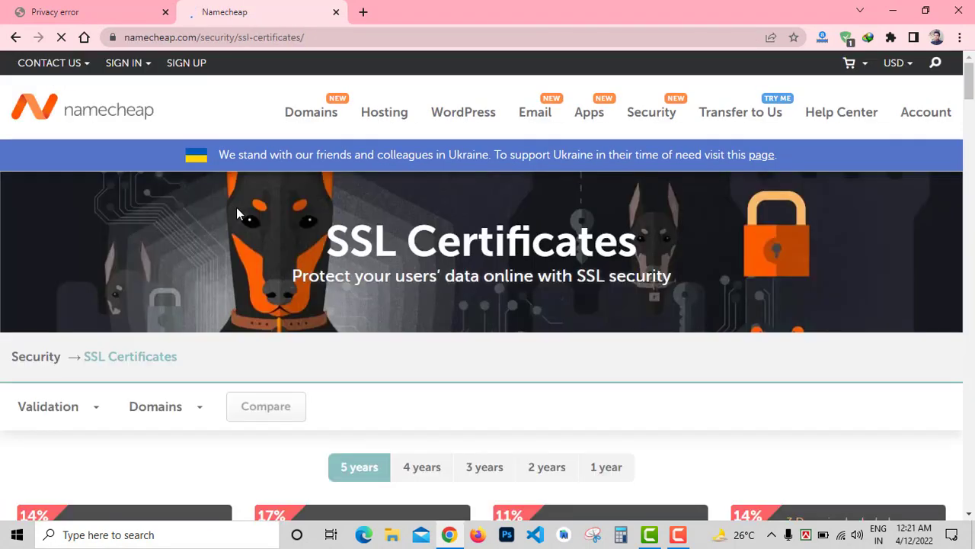
Step: Show the SSL certificate prices for a 1 year term and compare the PositiveSSL, EssentialSSL and InstantSSL plans
scroll(363, 328, down, 1)
scroll(363, 328, down, 3)
click(601, 190)
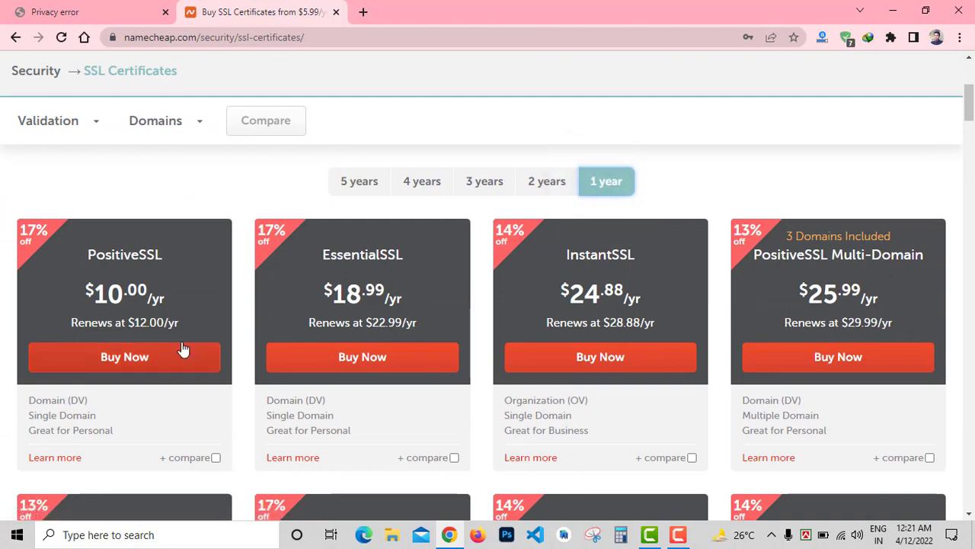
drag(96, 293, 168, 292)
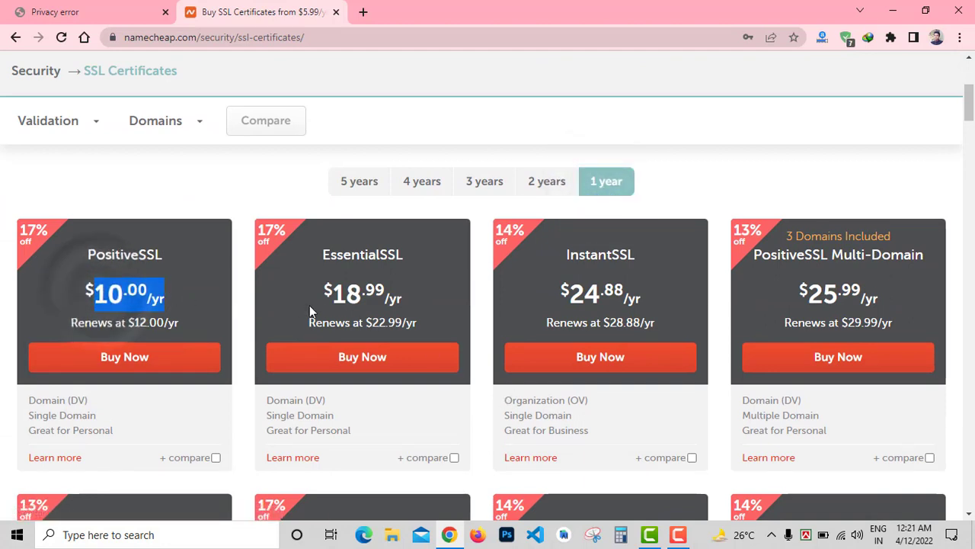
drag(319, 293, 642, 293)
click(566, 293)
scroll(200, 197, up, 3)
Step: Close the Namecheap page, go to cloudflare.com and start entering the account e-mail in its sign-up form
click(157, 13)
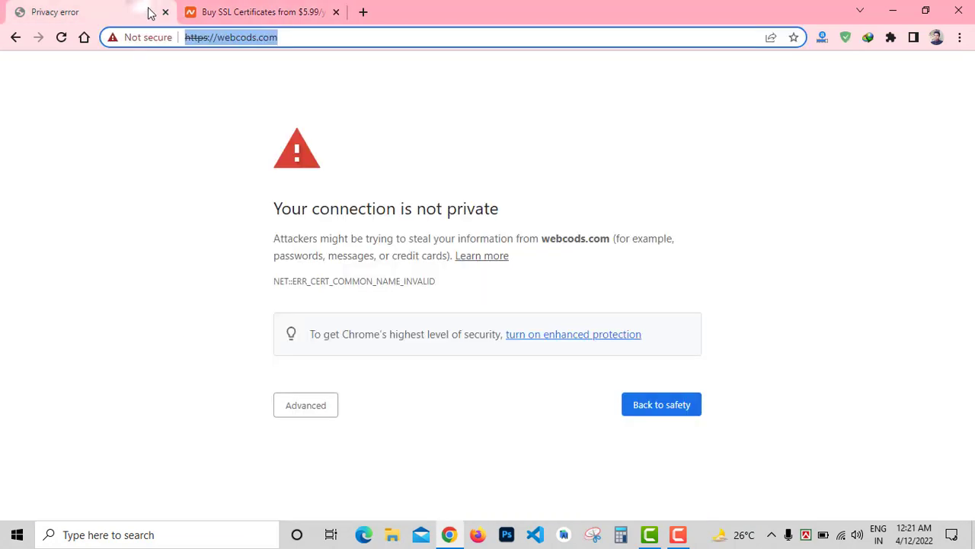
click(207, 43)
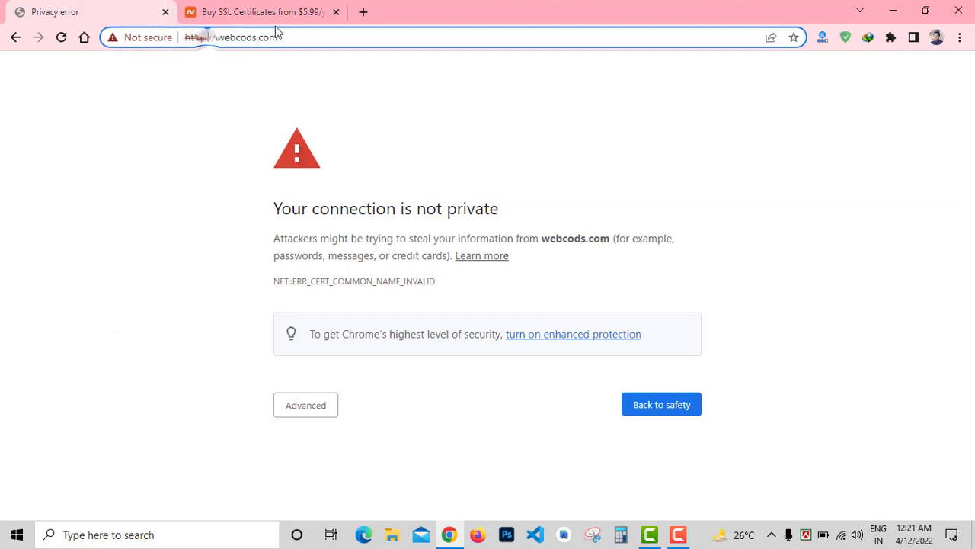
click(336, 12)
click(338, 34)
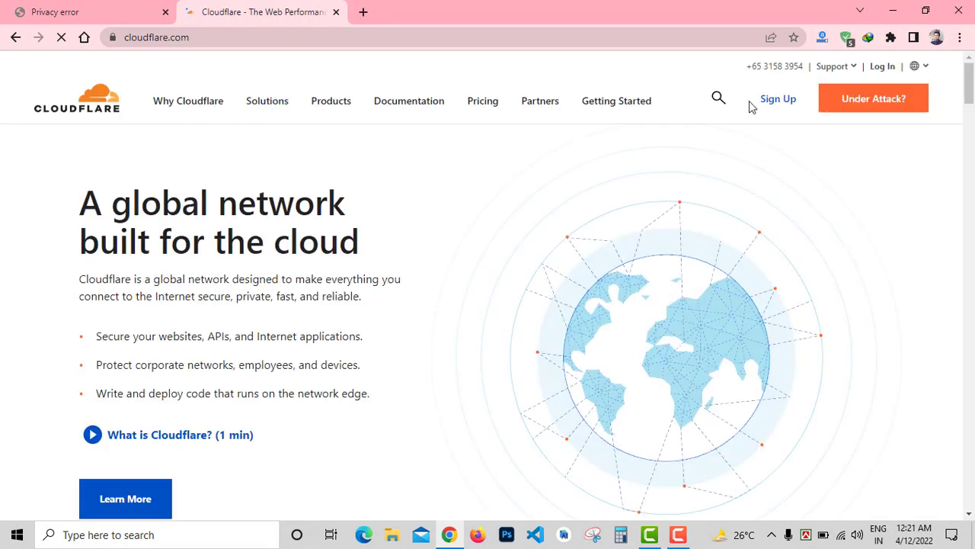
click(778, 99)
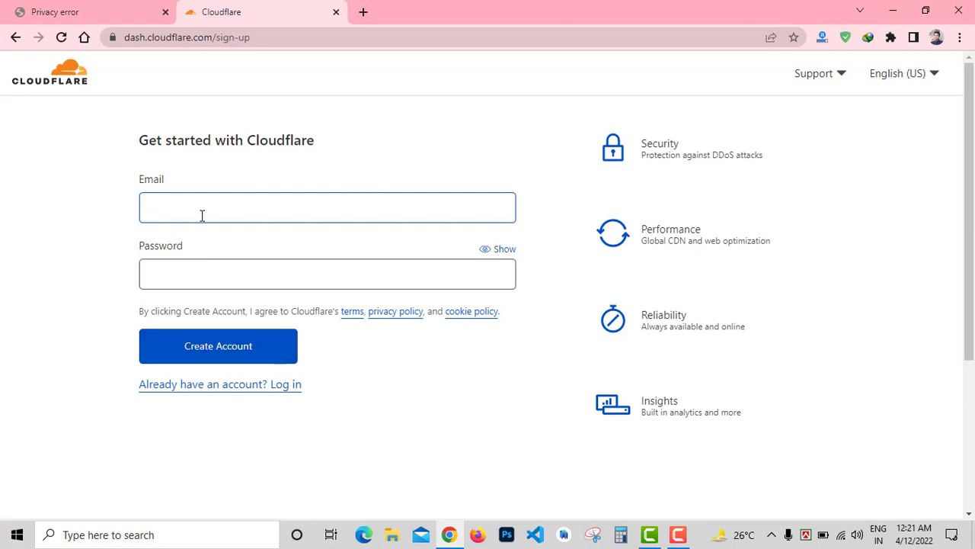
text(mu)
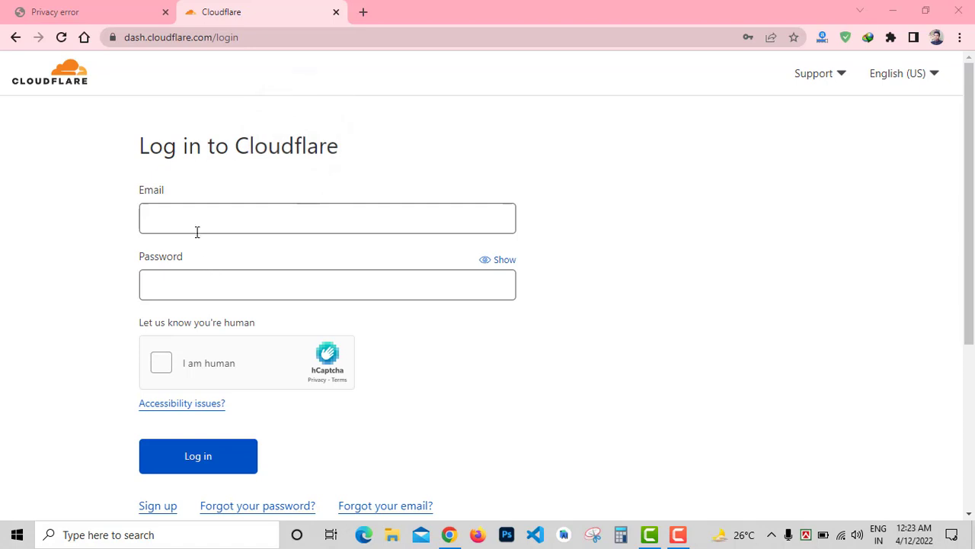
Step: Log in to Cloudflare with the account e-mail and password, complete the human check and save the password in the browser
click(196, 228)
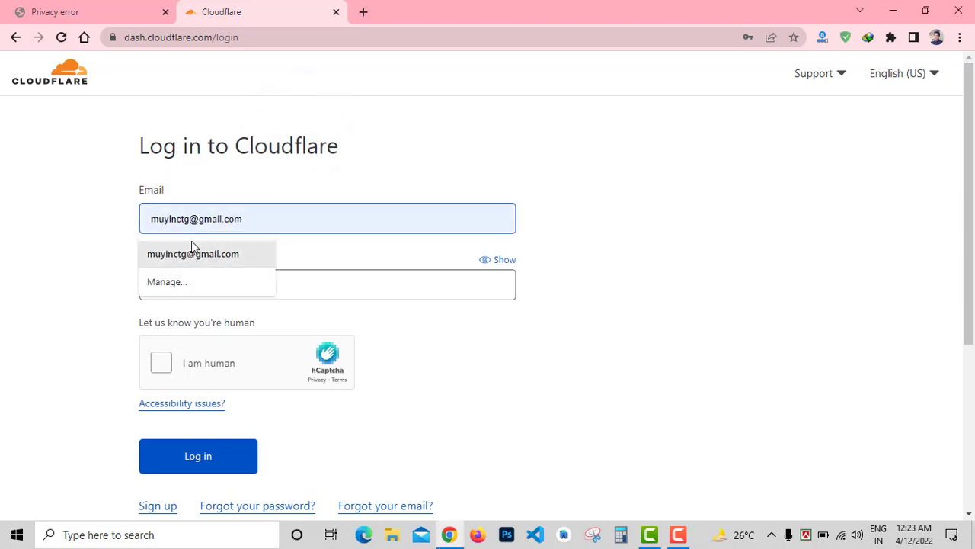
click(192, 245)
click(236, 285)
text(a)
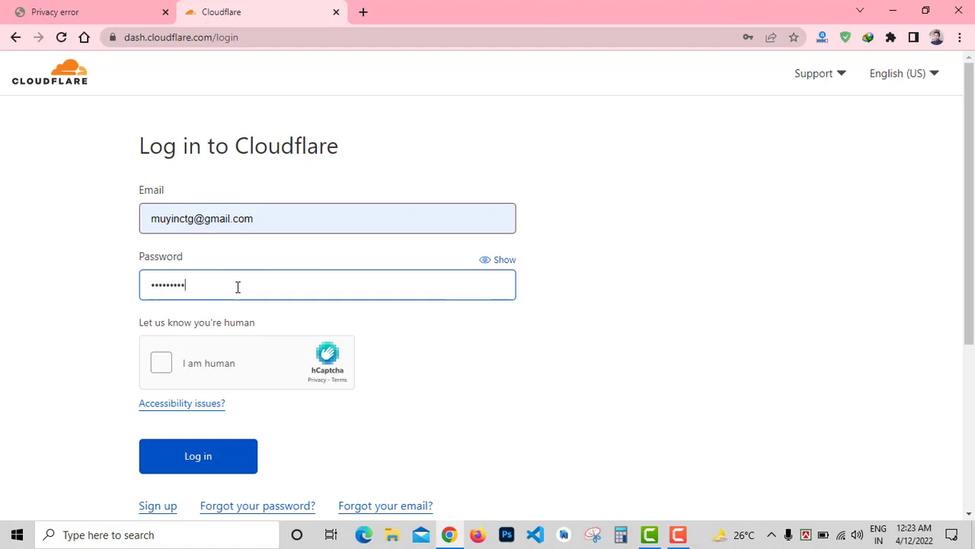
click(161, 363)
click(225, 400)
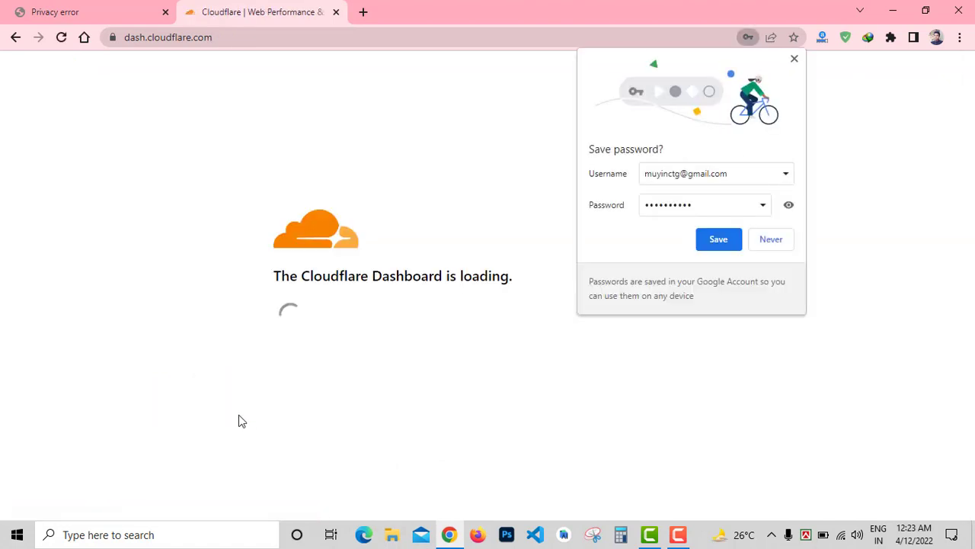
click(719, 239)
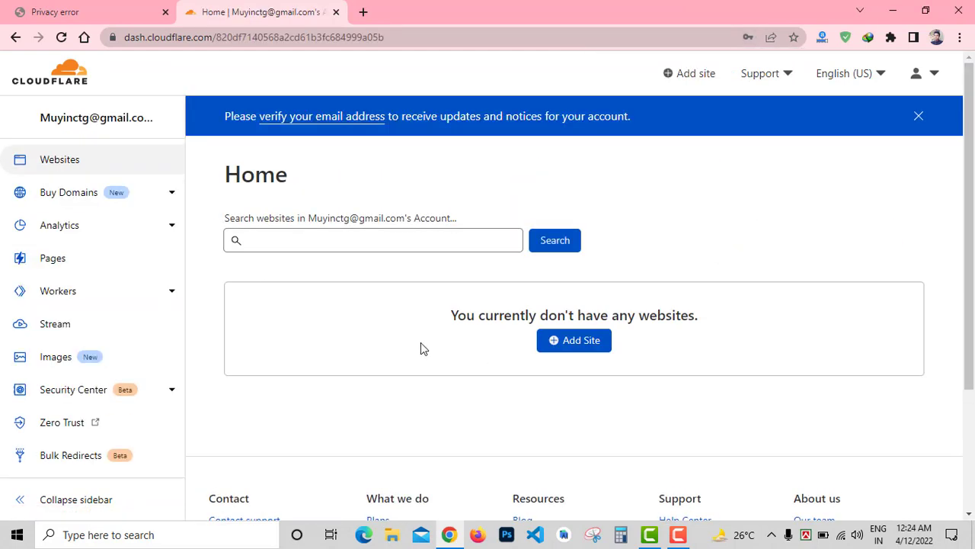
Step: Add the site webcods.com to the Cloudflare account, copying the domain from the address of the privacy error page
click(585, 340)
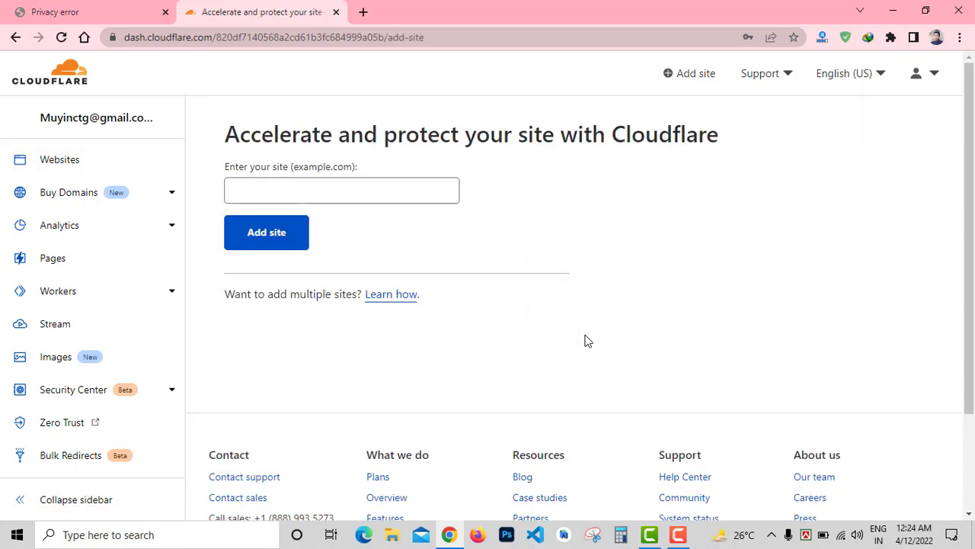
click(31, 16)
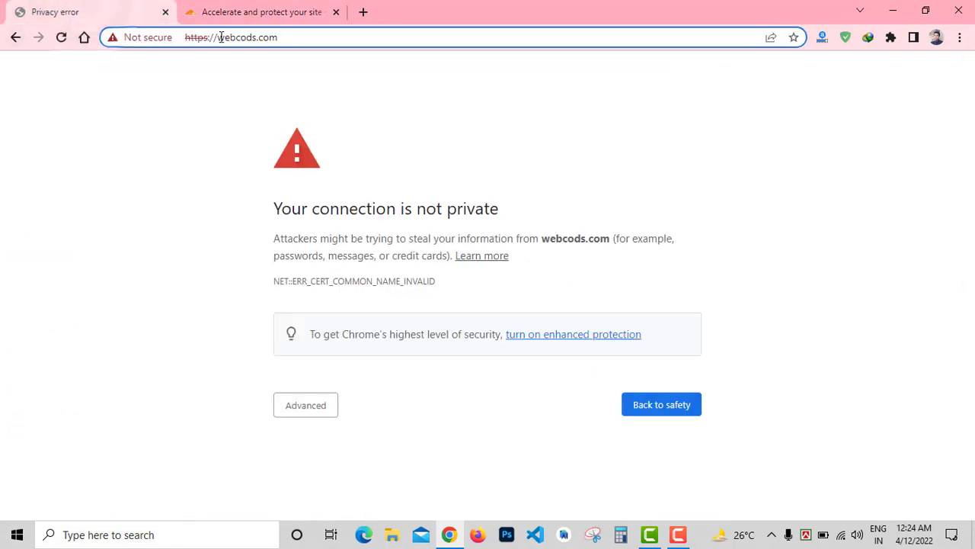
drag(216, 36, 359, 37)
key(ctrl+c)
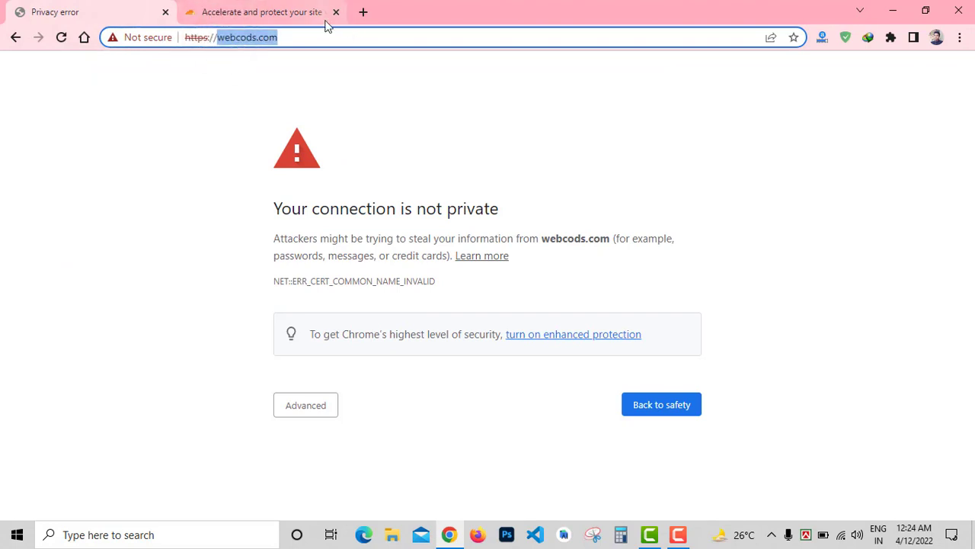
click(256, 6)
click(363, 183)
key(ctrl+v)
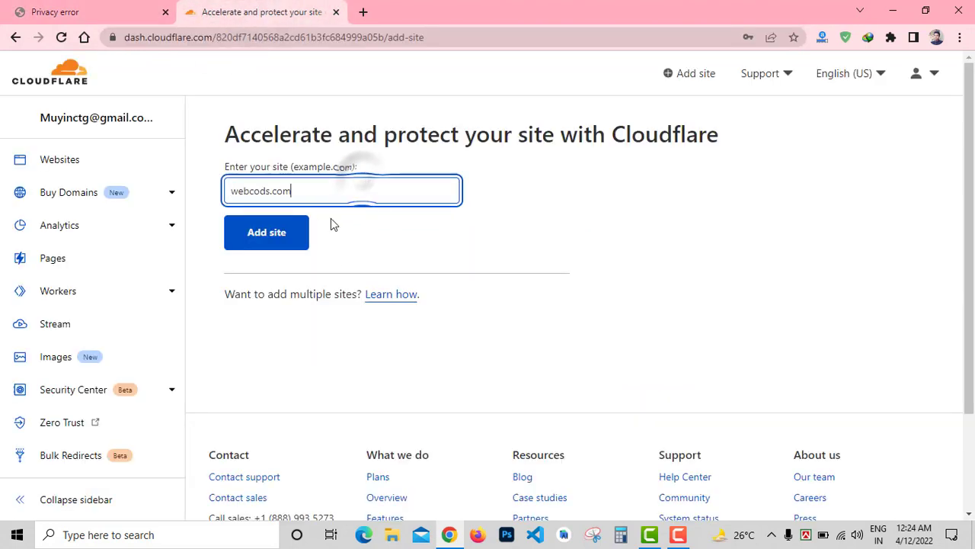
click(290, 239)
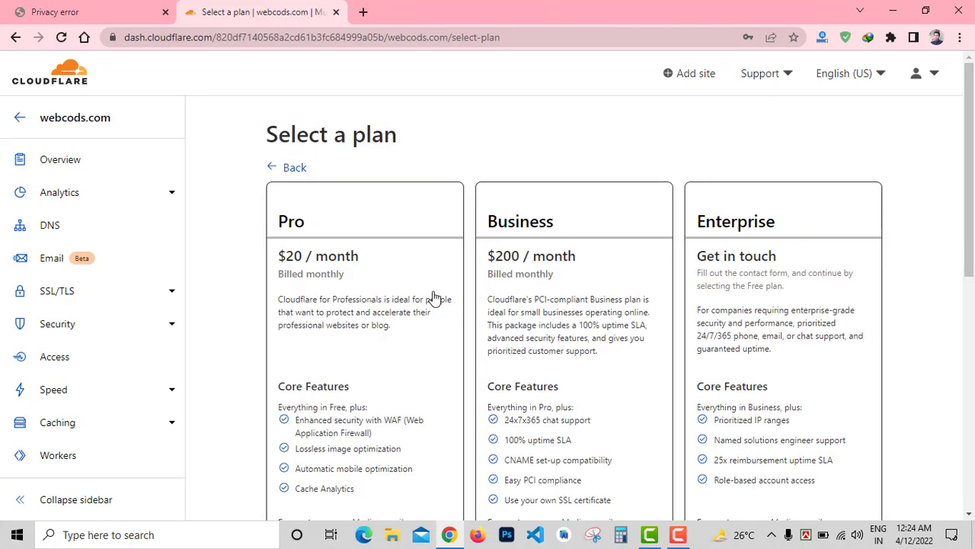
Step: Choose the Free $0 plan for webcods.com and continue to the DNS records review
scroll(435, 296, down, 4)
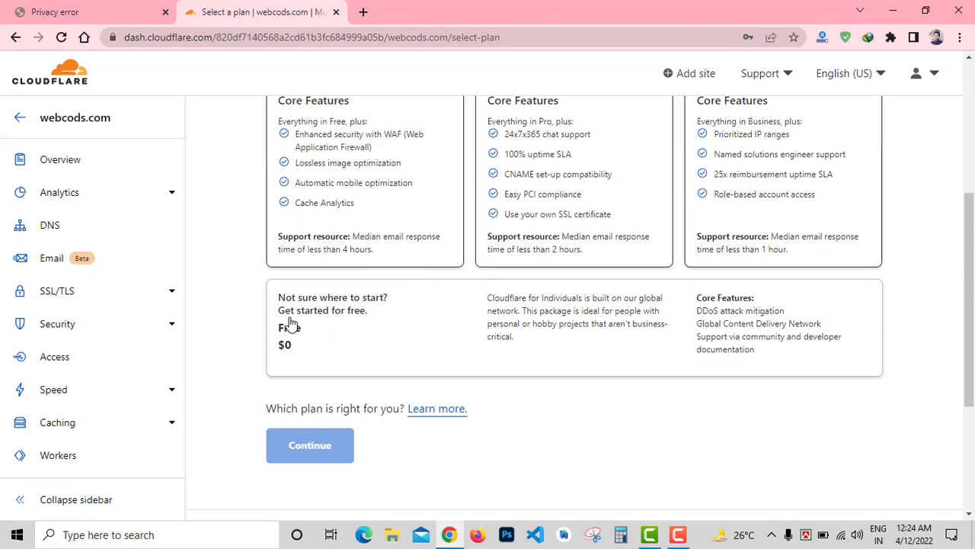
click(367, 335)
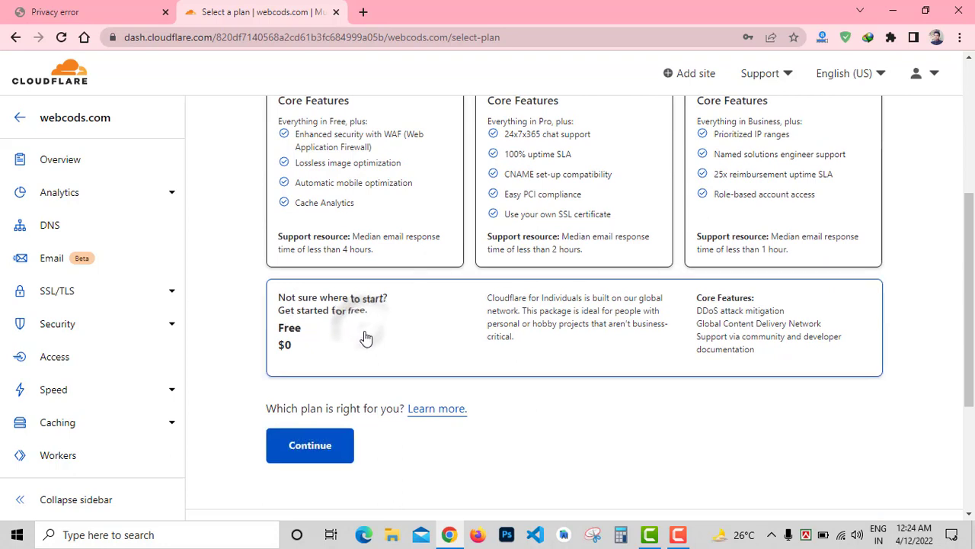
click(313, 444)
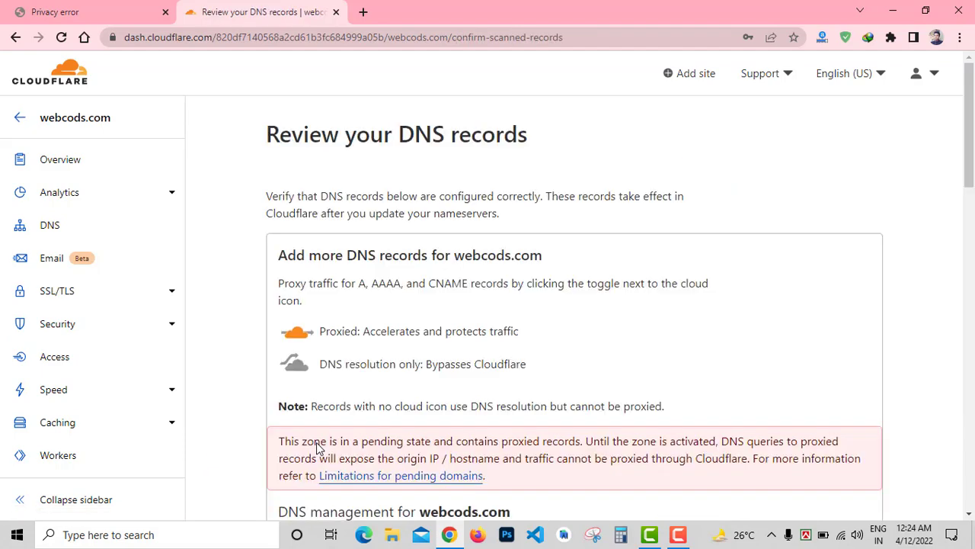
Step: Review the scanned DNS records for webcods.com and continue to the nameserver change instructions
scroll(488, 452, down, 3)
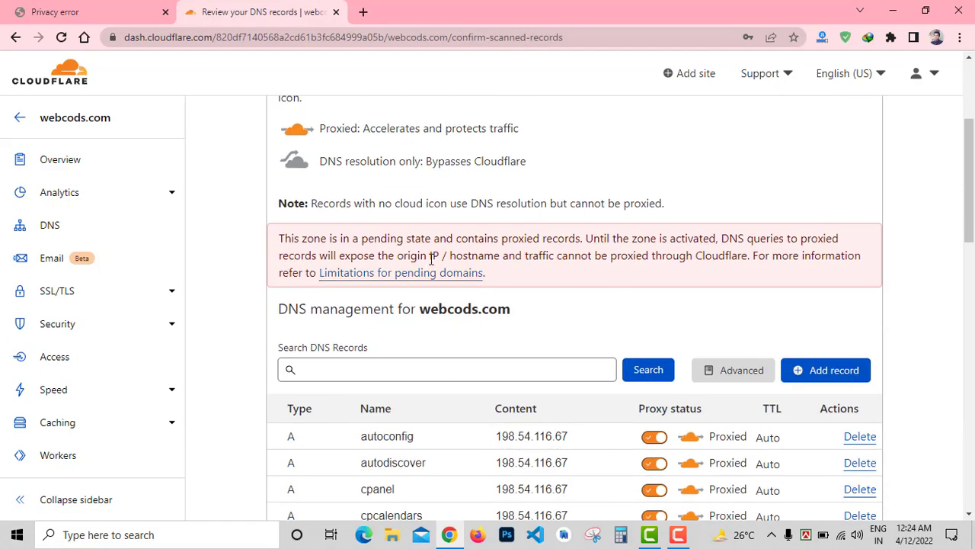
scroll(431, 254, up, 2)
scroll(404, 250, up, 1)
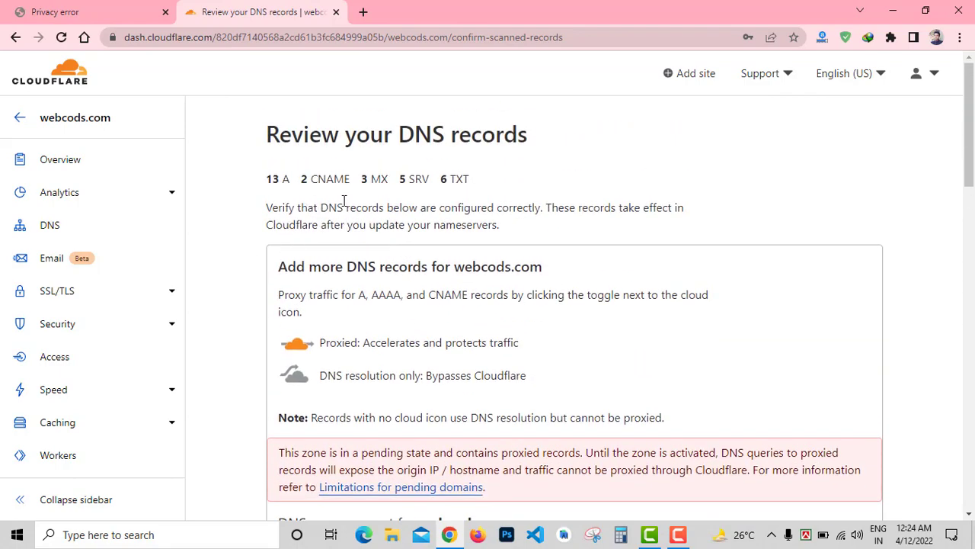
scroll(343, 200, down, 10)
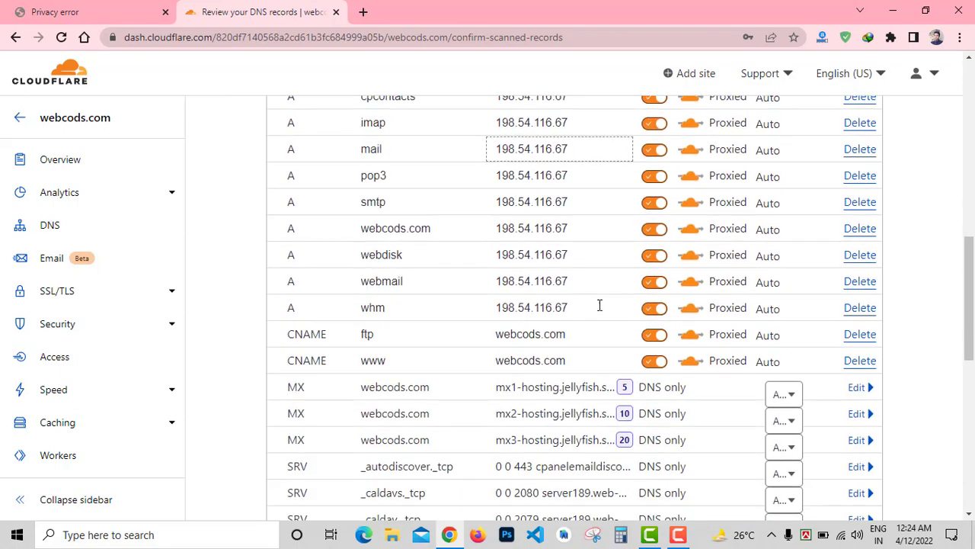
scroll(477, 298, down, 7)
scroll(459, 299, up, 4)
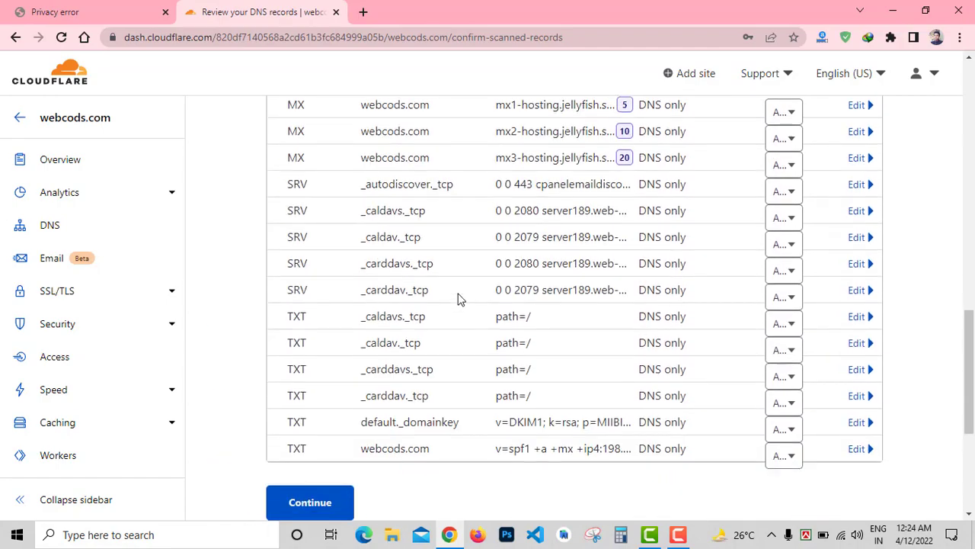
scroll(459, 298, up, 10)
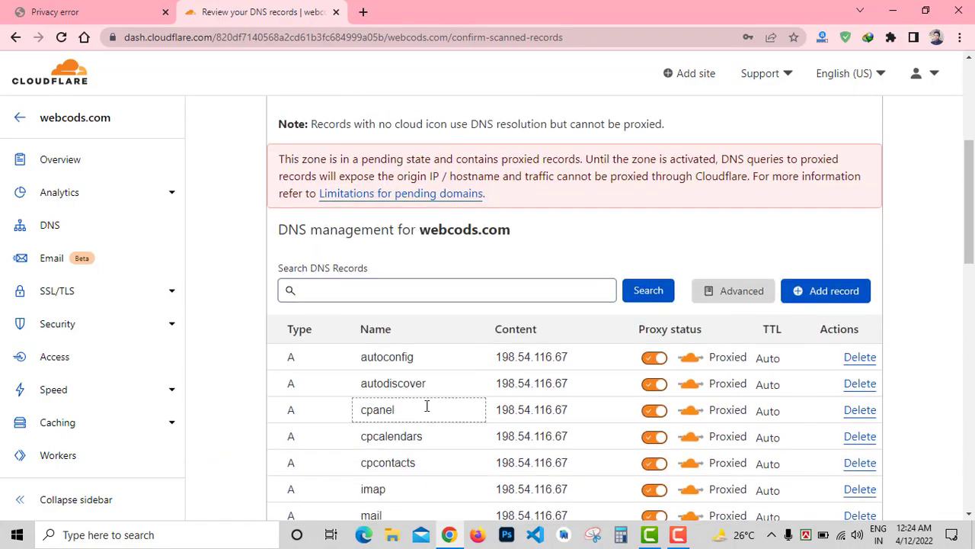
scroll(481, 271, down, 6)
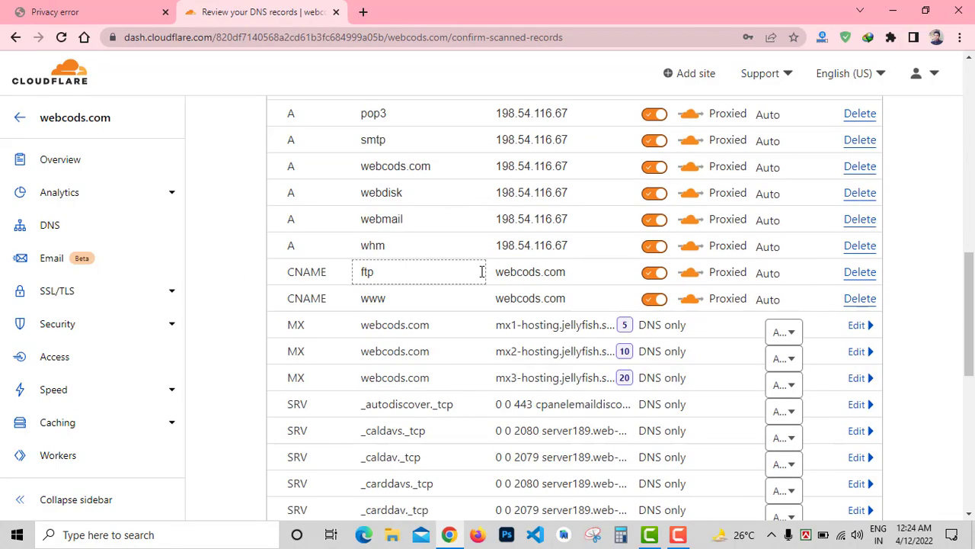
scroll(482, 271, down, 10)
click(338, 228)
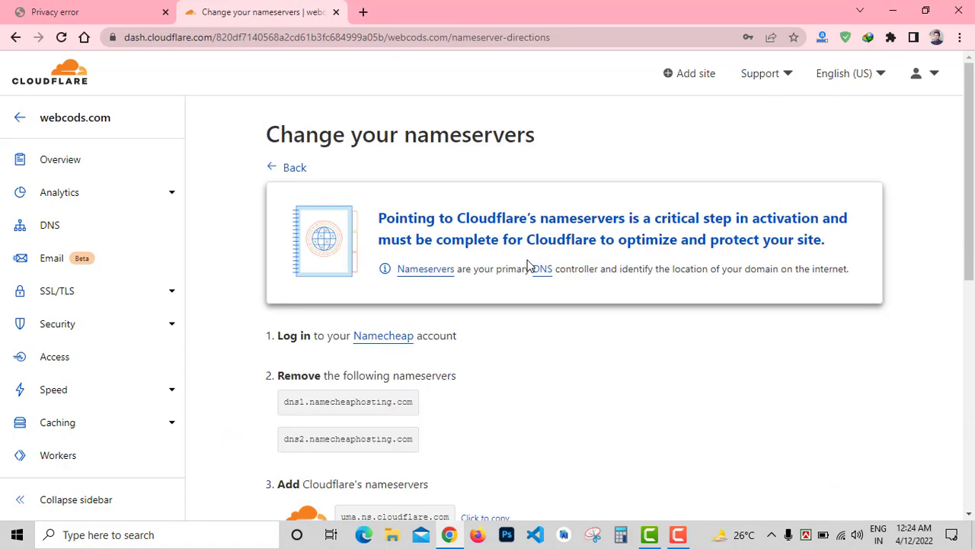
Step: Examine which nameservers to remove, which Cloudflare nameservers to add, and the note on how long registrars take to process updates
scroll(448, 272, down, 3)
scroll(405, 257, up, 3)
scroll(333, 371, down, 2)
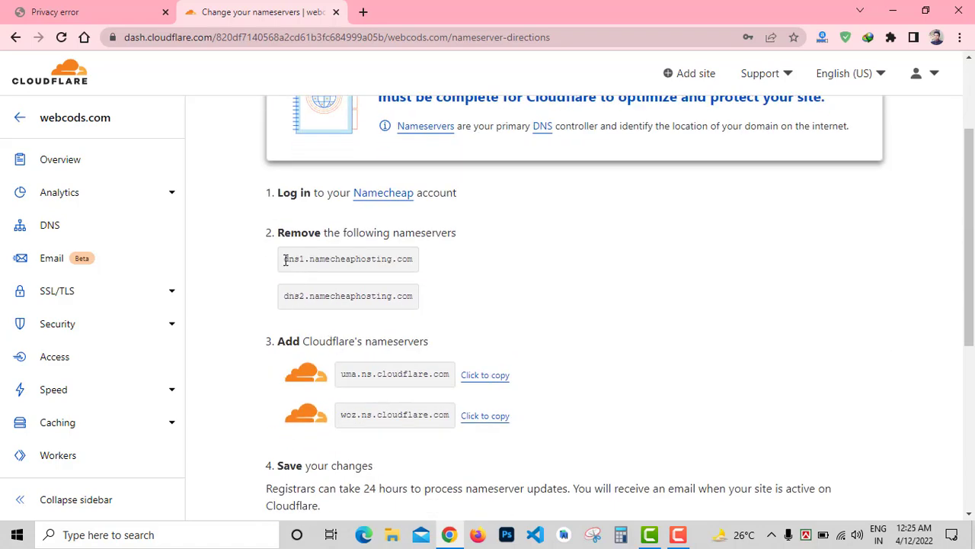
drag(284, 259, 414, 259)
click(286, 296)
drag(287, 296, 448, 298)
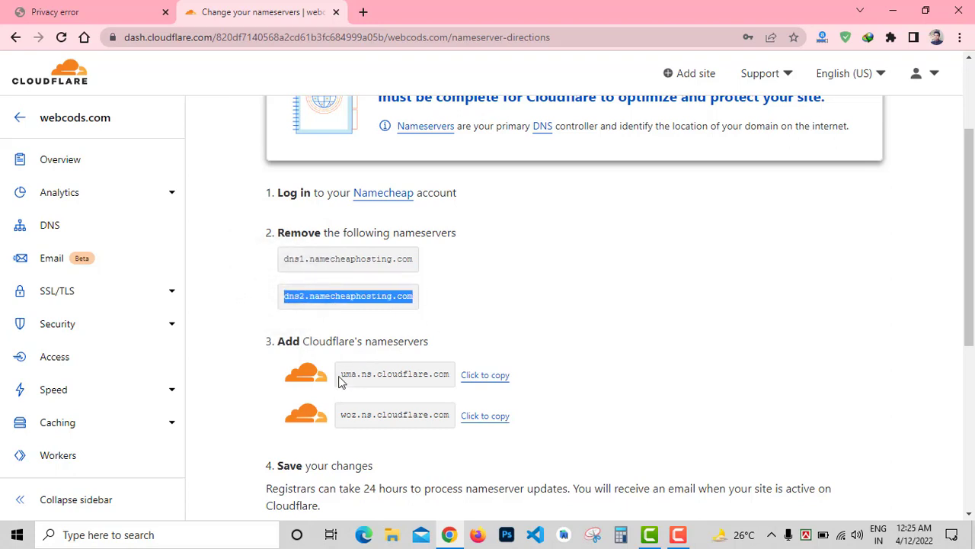
drag(341, 380, 431, 374)
click(527, 295)
scroll(527, 294, down, 2)
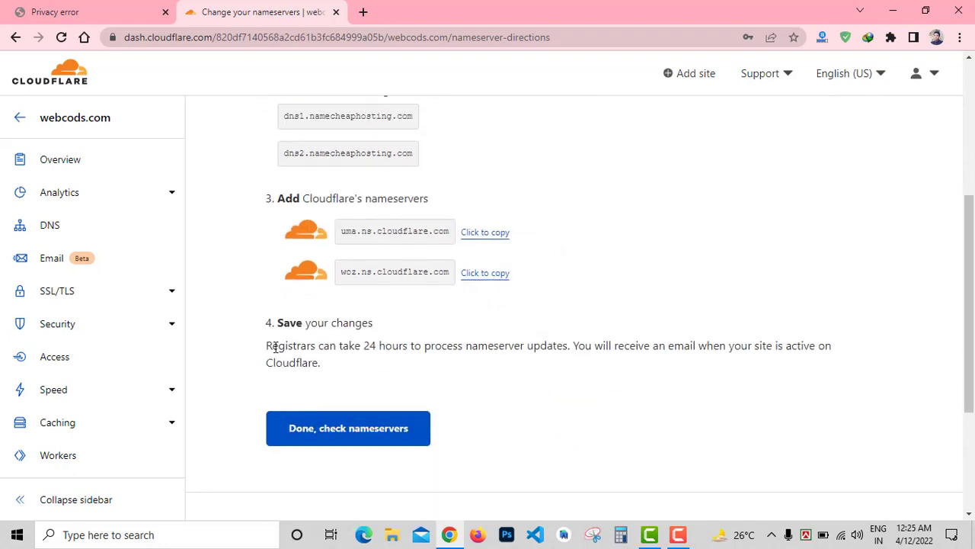
drag(276, 347, 755, 360)
click(463, 384)
Step: Open namecheap.com in a new browser tab and go to the account login page
click(163, 9)
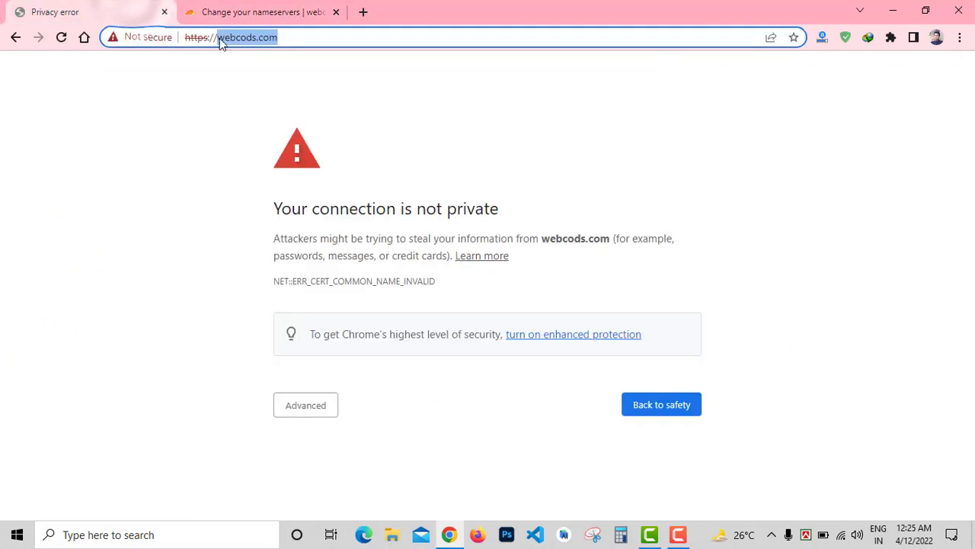
click(363, 12)
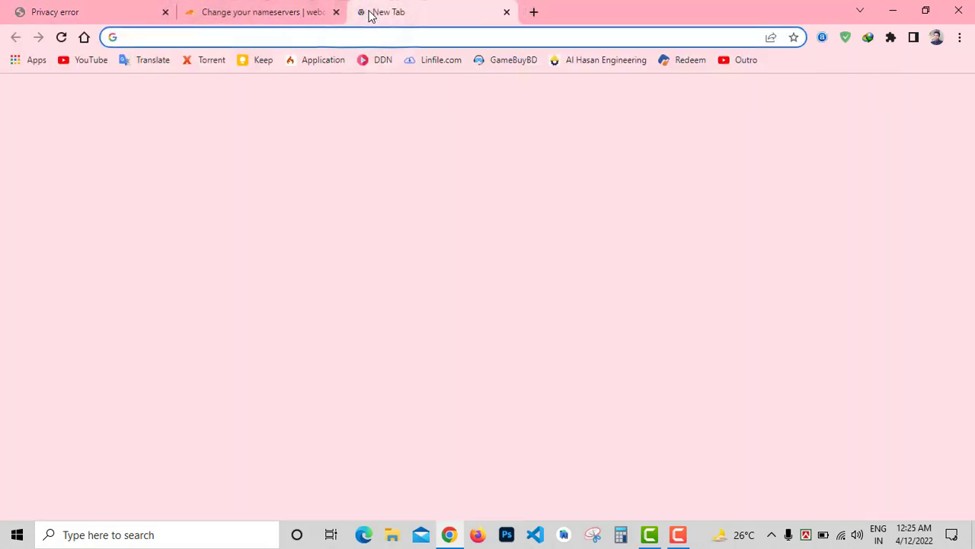
text(namecheap.com)
key(Return)
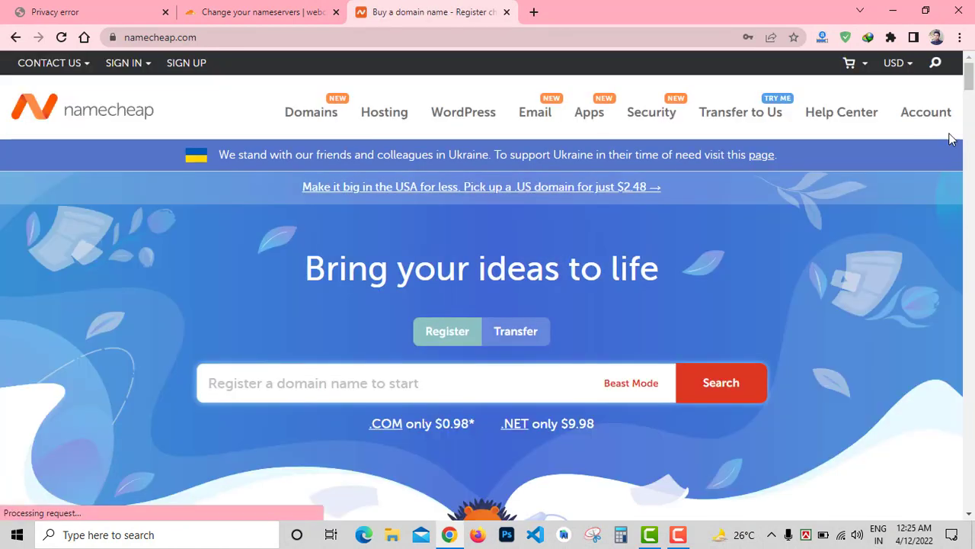
mouse_move(925, 120)
click(913, 156)
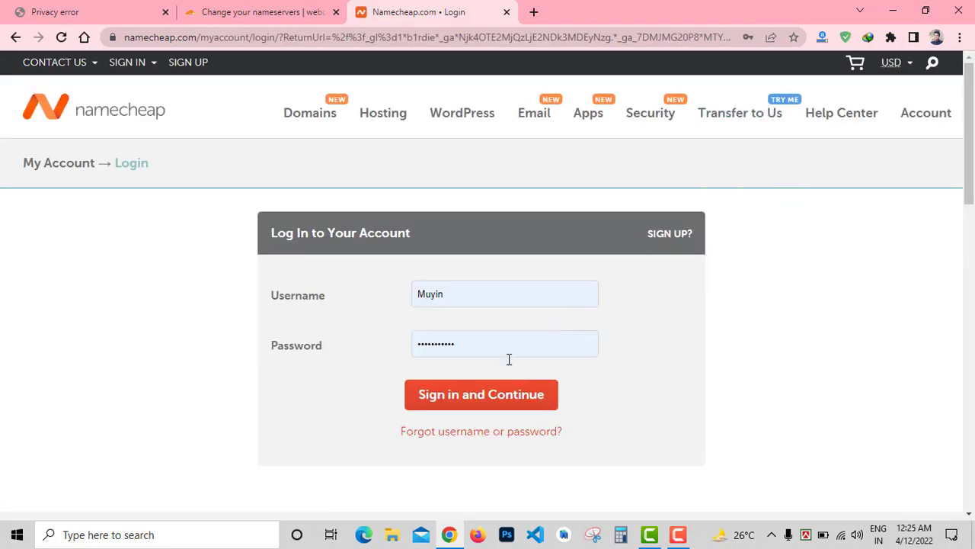
Step: Sign in to Namecheap with the saved login, submit the emailed device verification code and close the mailbox page
click(499, 393)
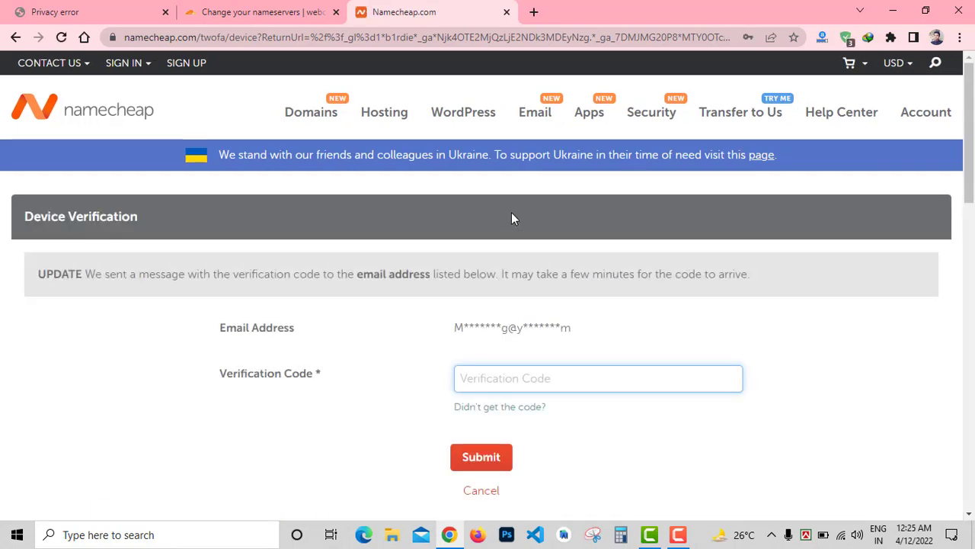
key(ctrl+v)
click(487, 459)
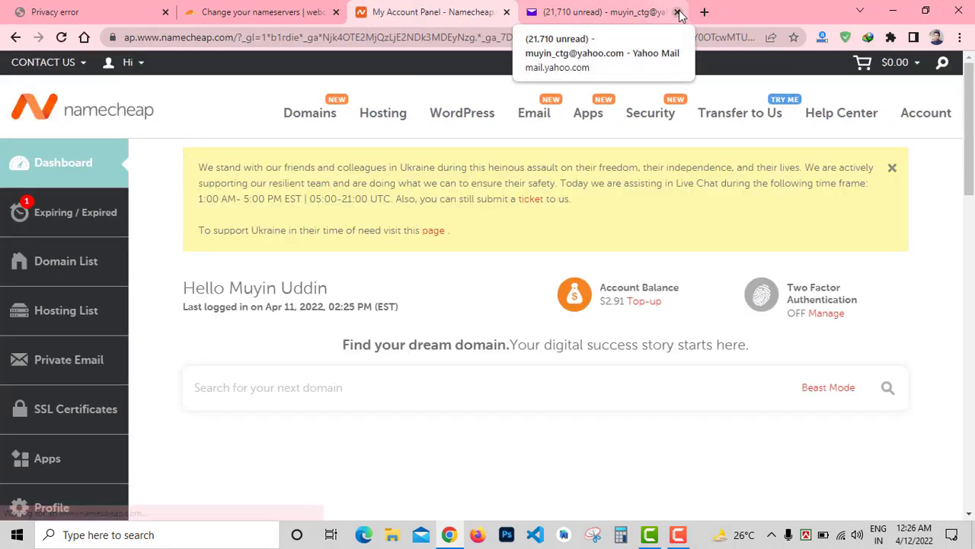
click(678, 13)
Step: Dismiss the dashboard notice and open the management page of the domain webcods.com
mouse_move(890, 120)
click(891, 169)
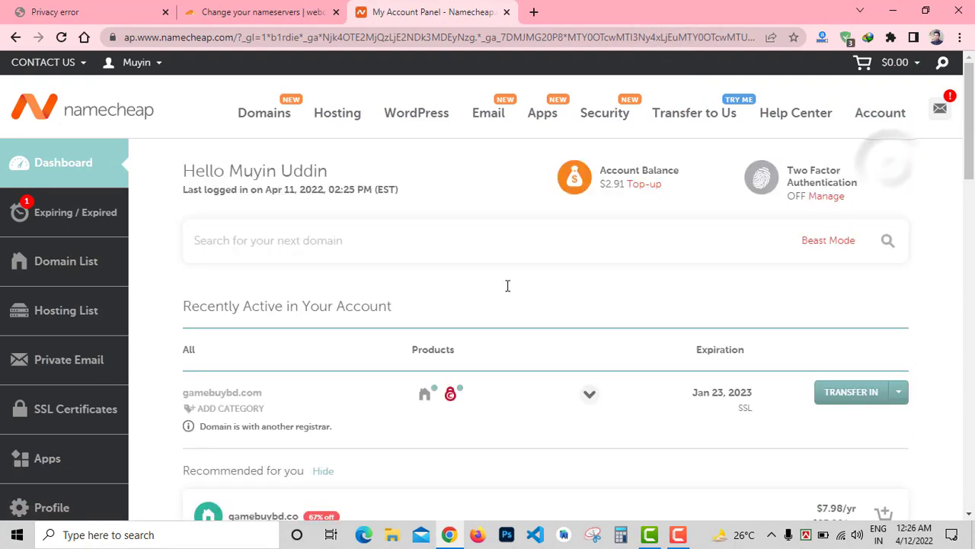
scroll(419, 308, down, 2)
scroll(418, 301, down, 3)
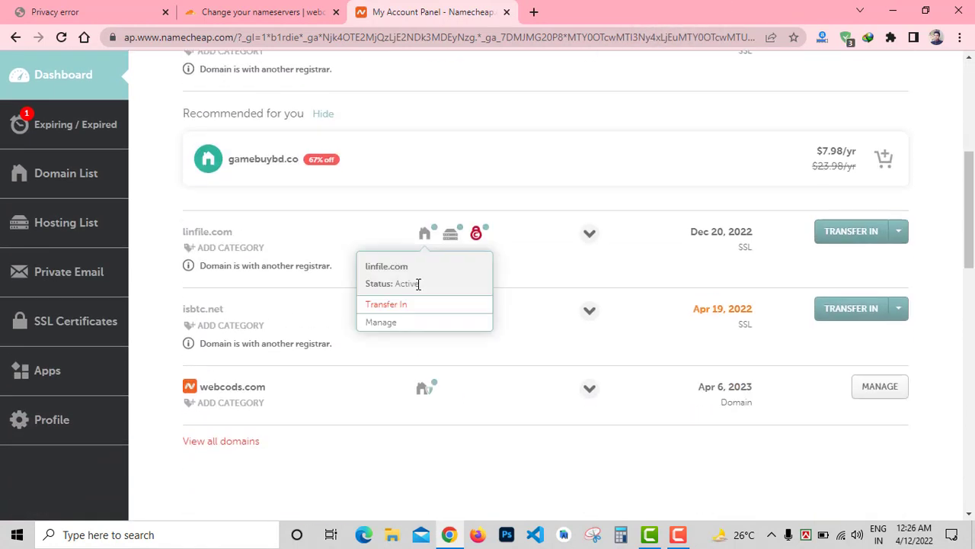
click(881, 388)
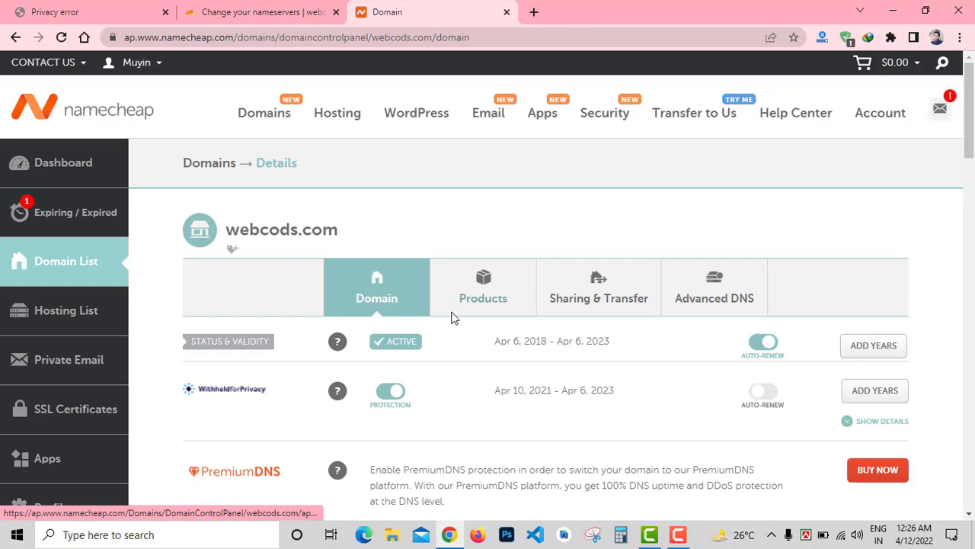
Step: Switch the nameservers setting of webcods.com to Custom DNS
scroll(416, 318, down, 3)
scroll(480, 320, down, 2)
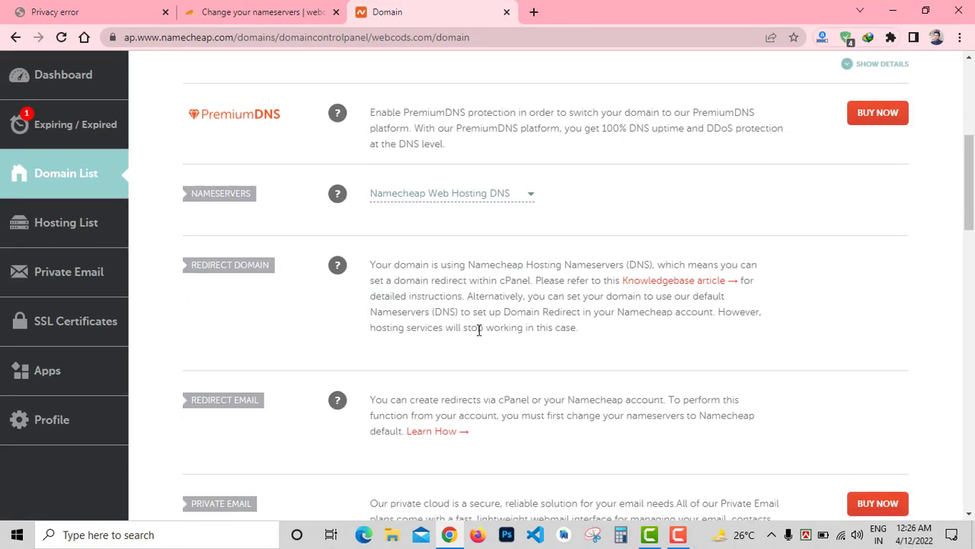
click(494, 193)
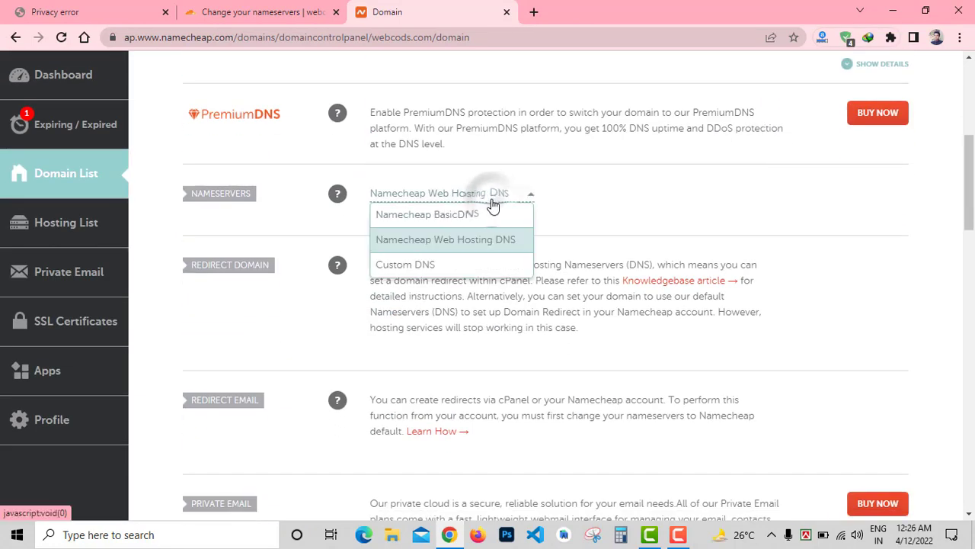
click(449, 263)
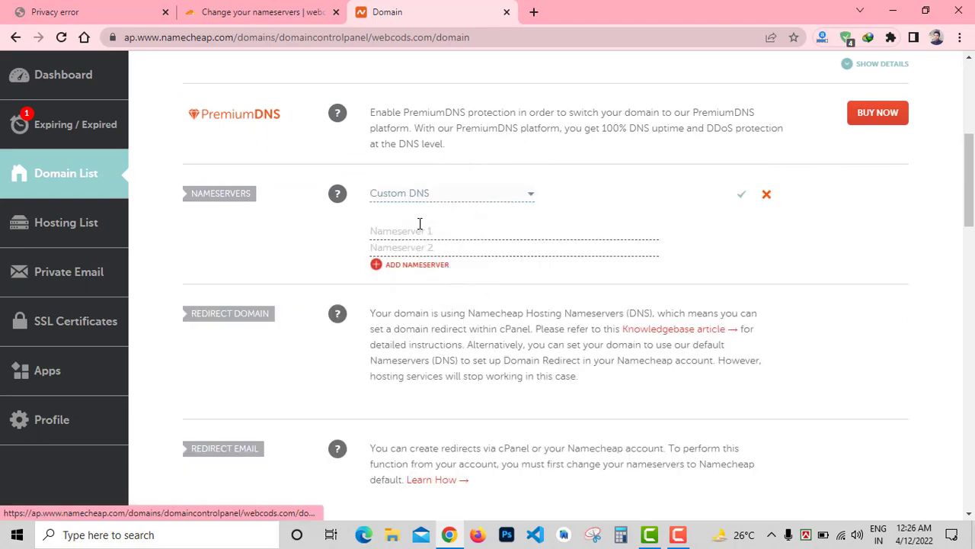
Step: Copy the first Cloudflare nameserver, uma.ns.cloudflare.com, and enter it as Nameserver 1 in Namecheap
click(269, 9)
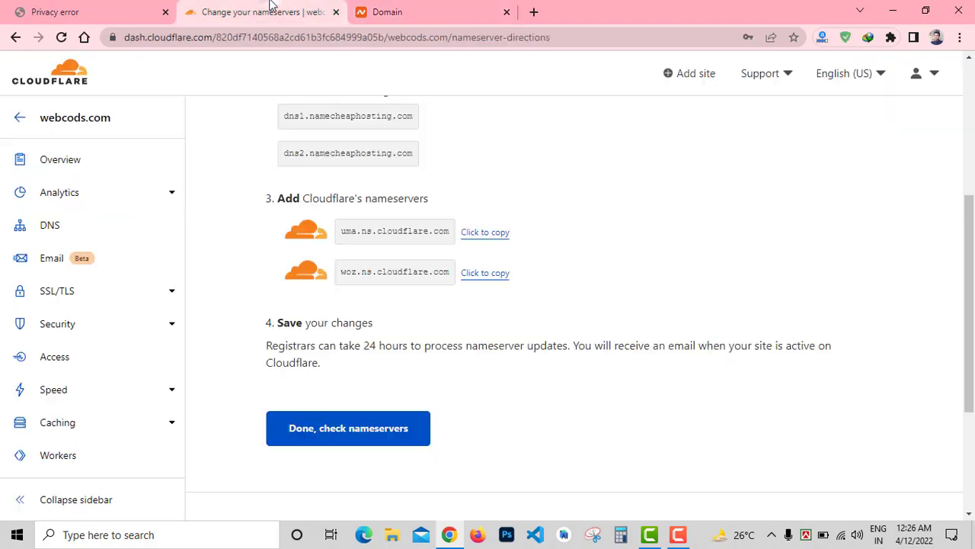
click(483, 232)
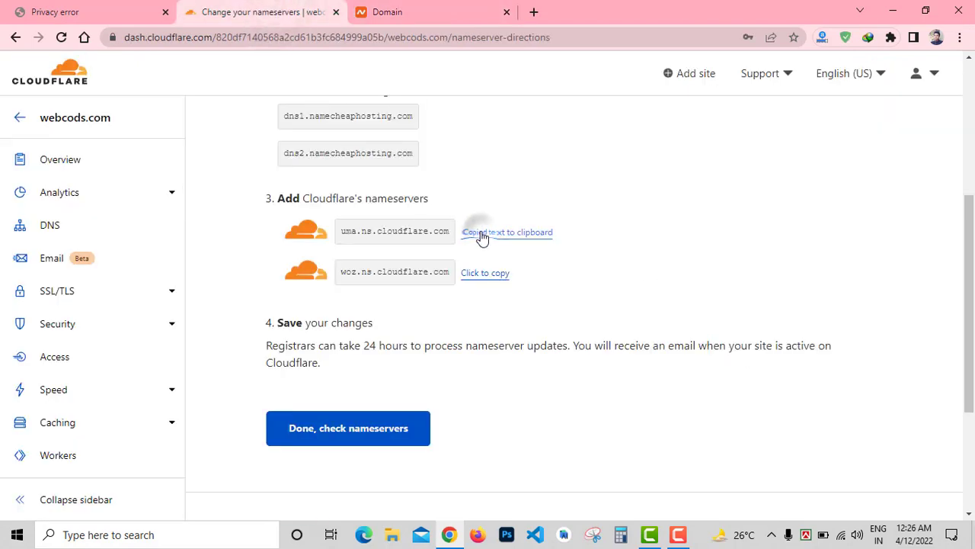
click(358, 8)
click(429, 229)
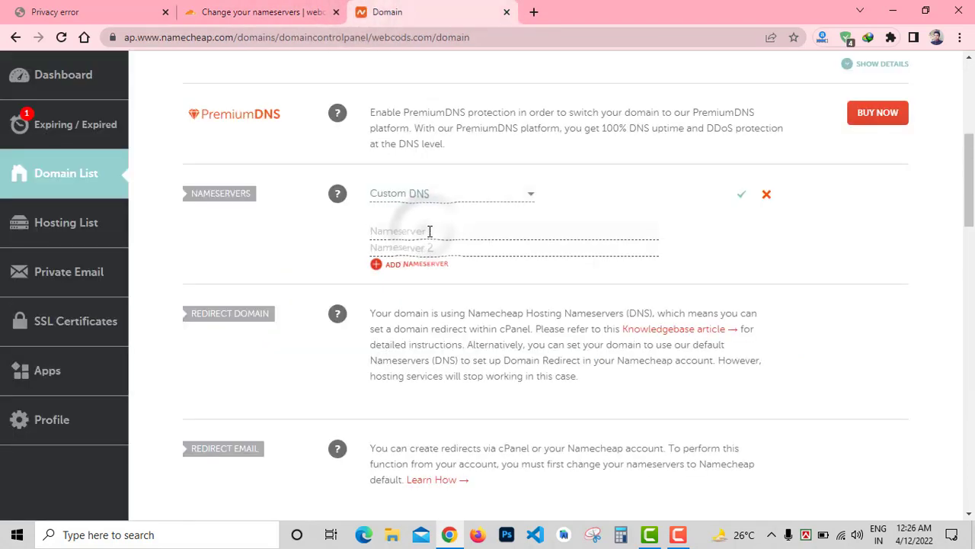
key(ctrl+v)
Step: Copy the second Cloudflare nameserver, woz.ns.cloudflare.com, into Nameserver 2 in Namecheap and save the custom DNS settings
click(213, 9)
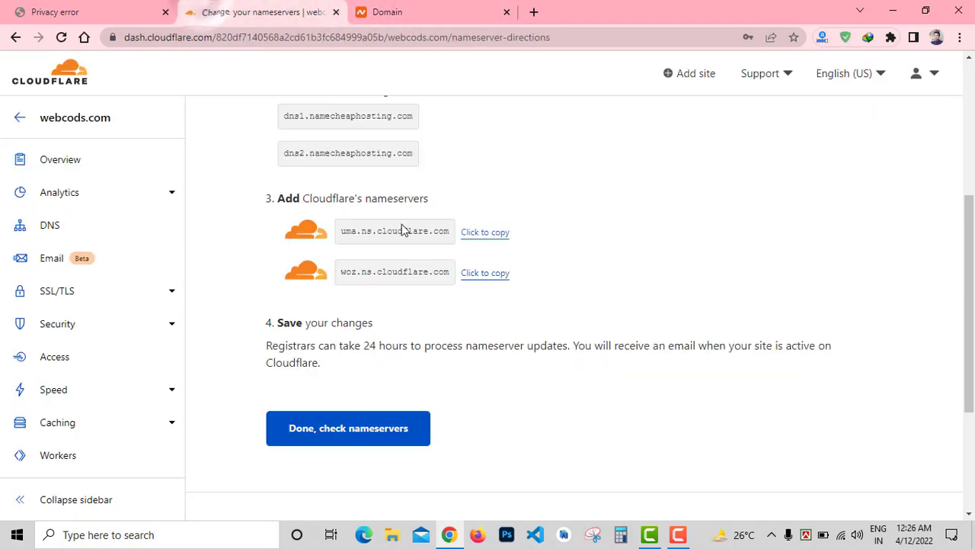
click(475, 9)
click(433, 247)
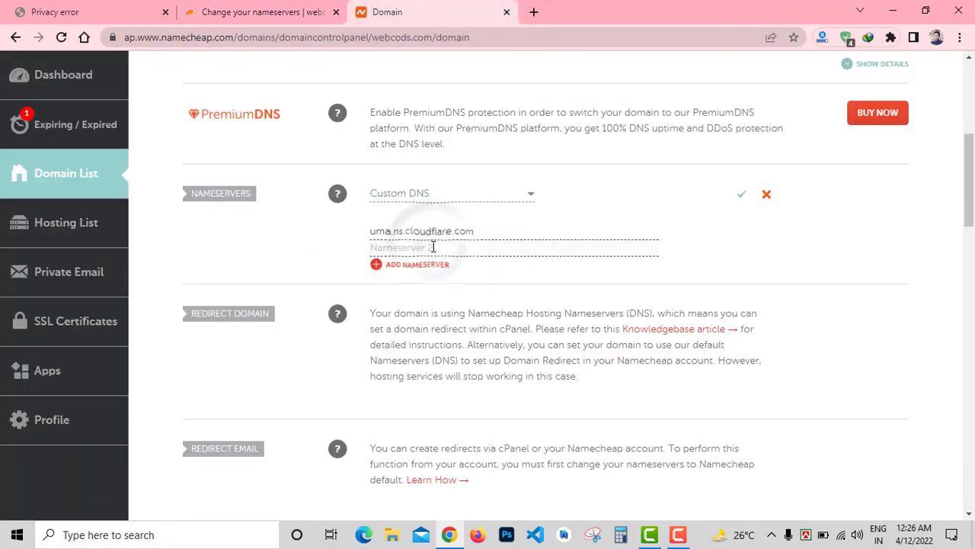
key(ctrl+v)
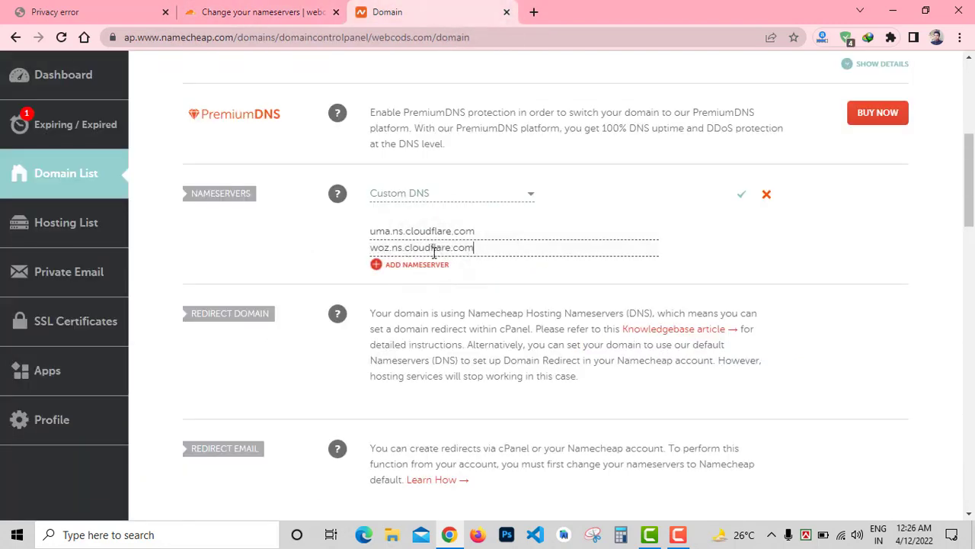
click(743, 198)
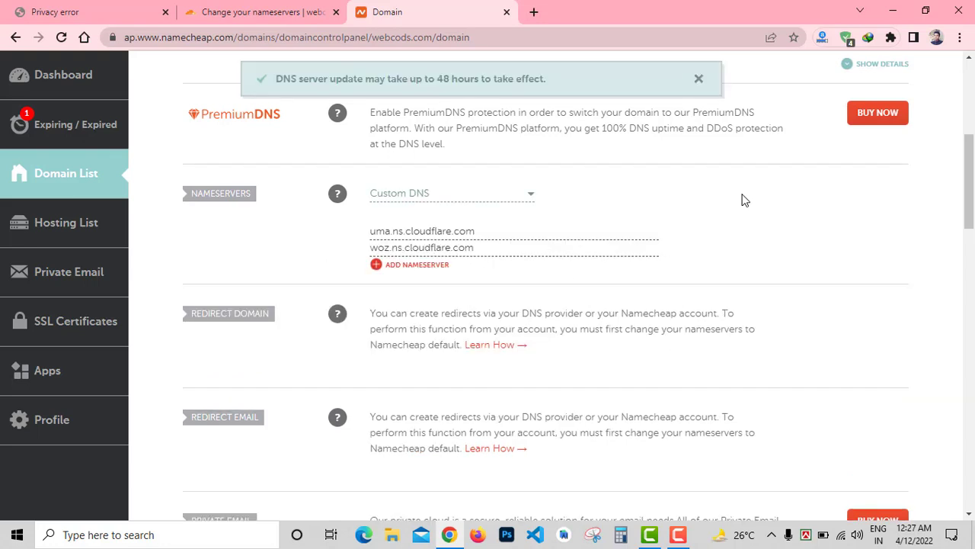
Step: Return to Cloudflare's nameserver instructions and mark the change as done so the nameservers get checked
scroll(506, 273, up, 5)
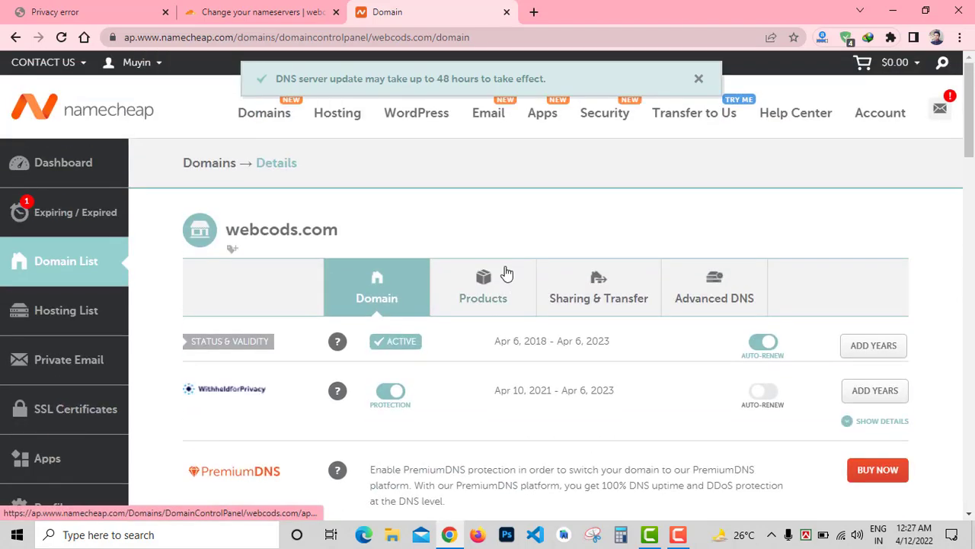
scroll(508, 270, down, 3)
scroll(510, 257, down, 2)
scroll(510, 256, up, 2)
click(289, 8)
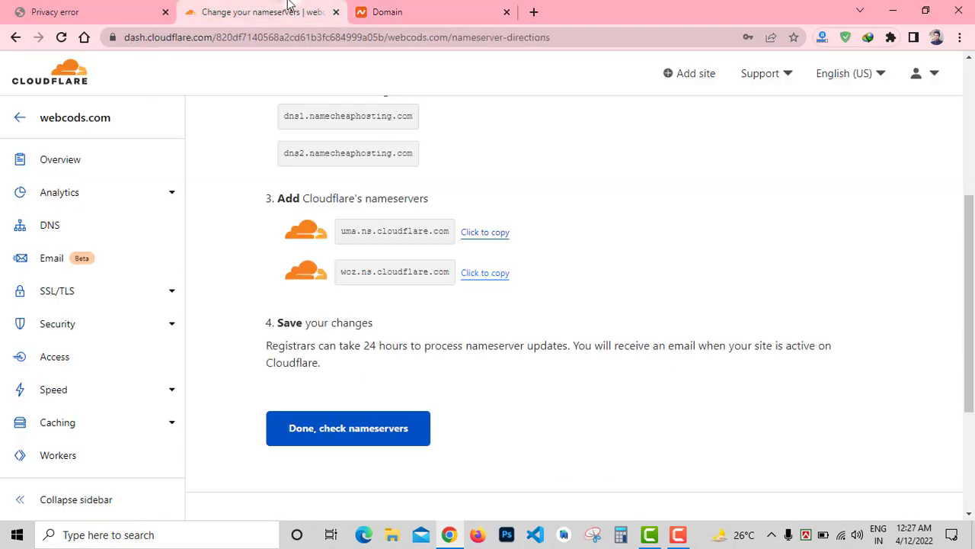
click(390, 442)
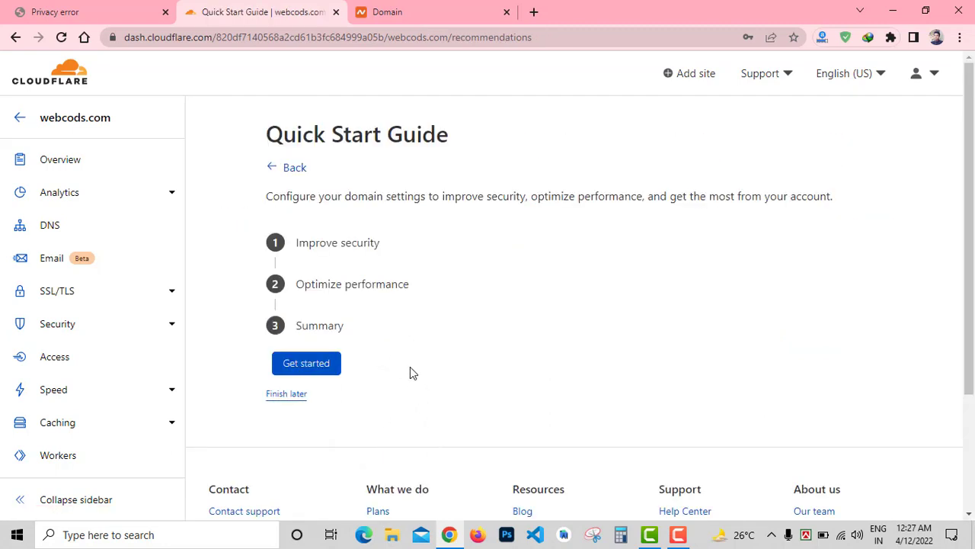
Step: Postpone the Quick Start Guide, dismiss the Page Shield banner and check the protection status on the webcods.com overview
click(289, 394)
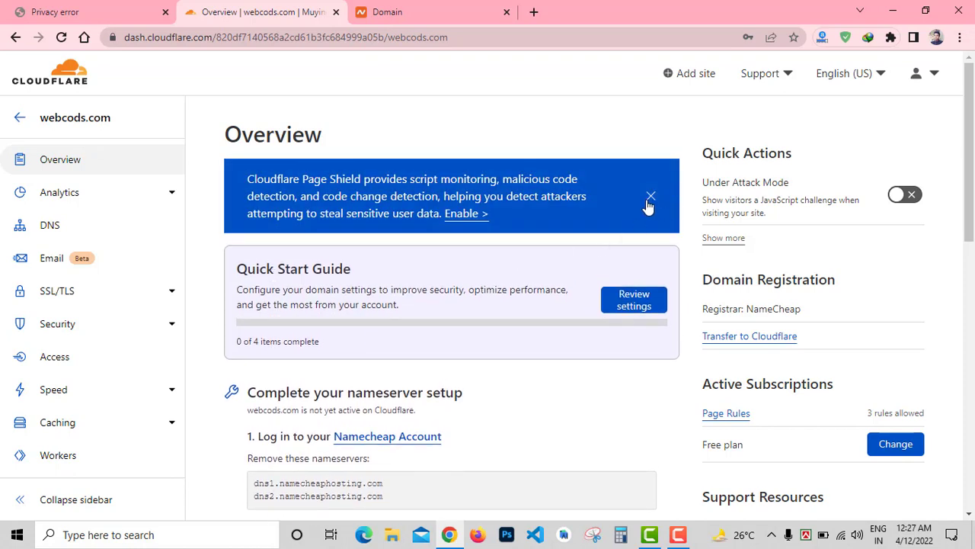
click(650, 200)
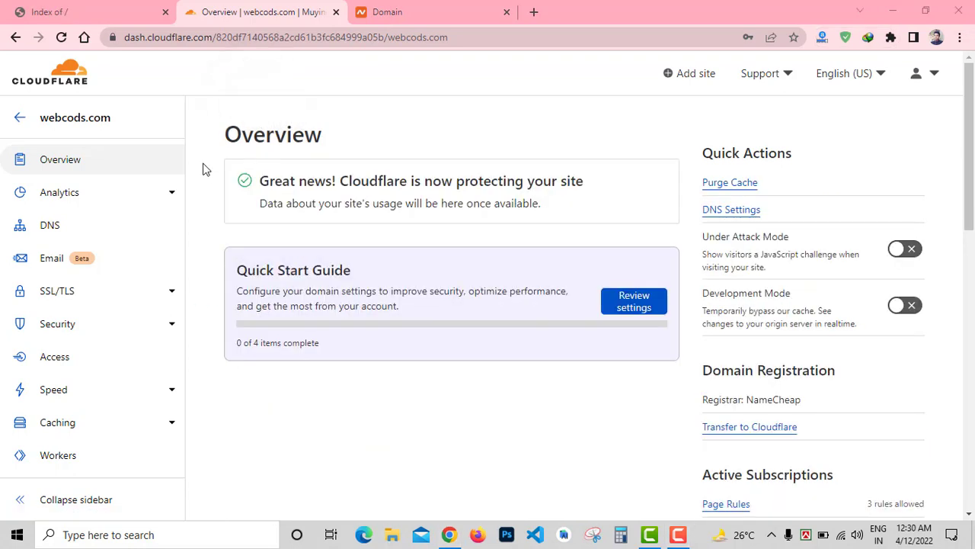
drag(263, 180, 587, 183)
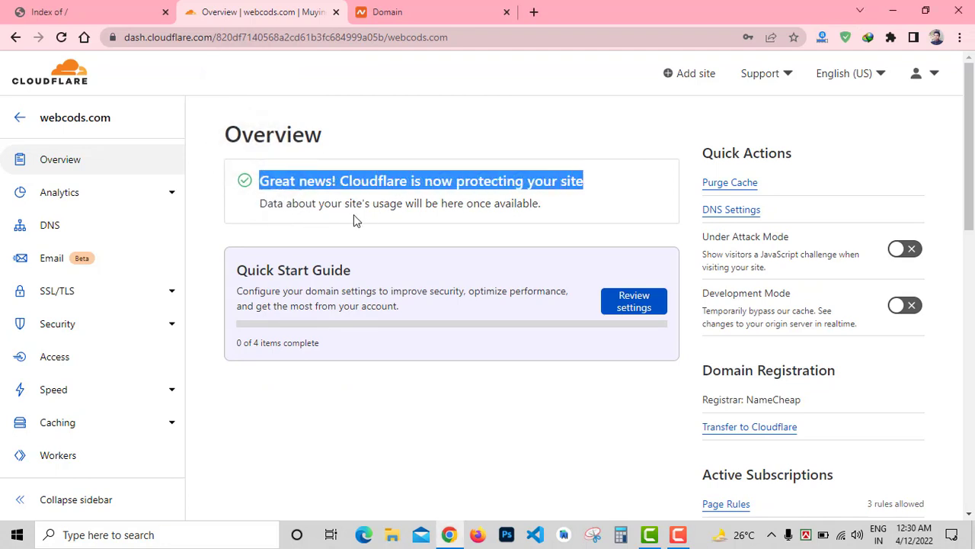
Step: Set the SSL/TLS encryption mode for webcods.com to Full (strict)
click(57, 293)
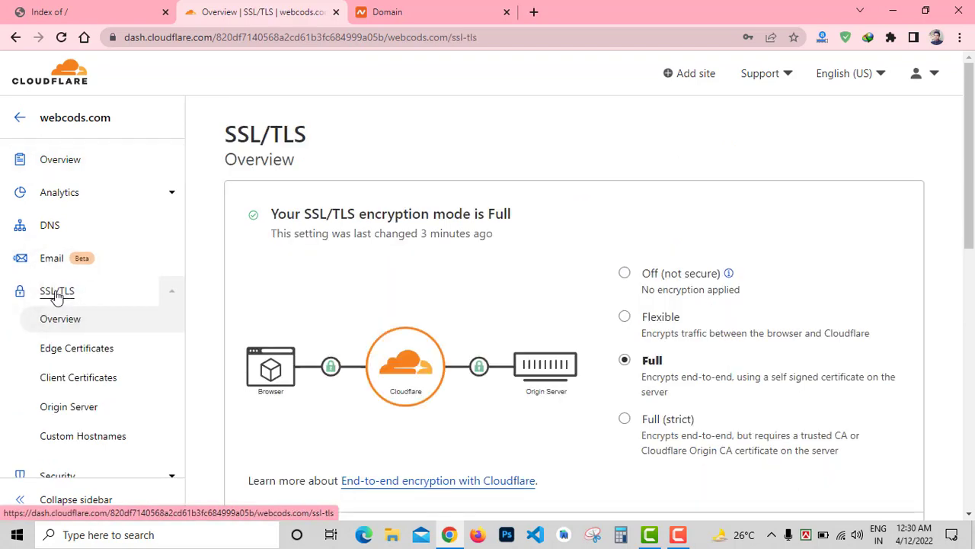
scroll(713, 323, down, 1)
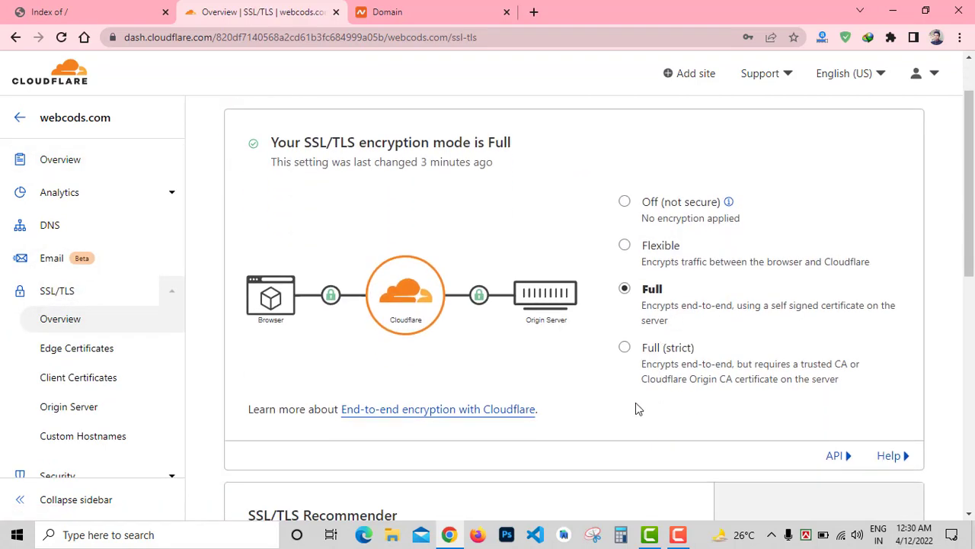
click(631, 356)
scroll(505, 340, down, 2)
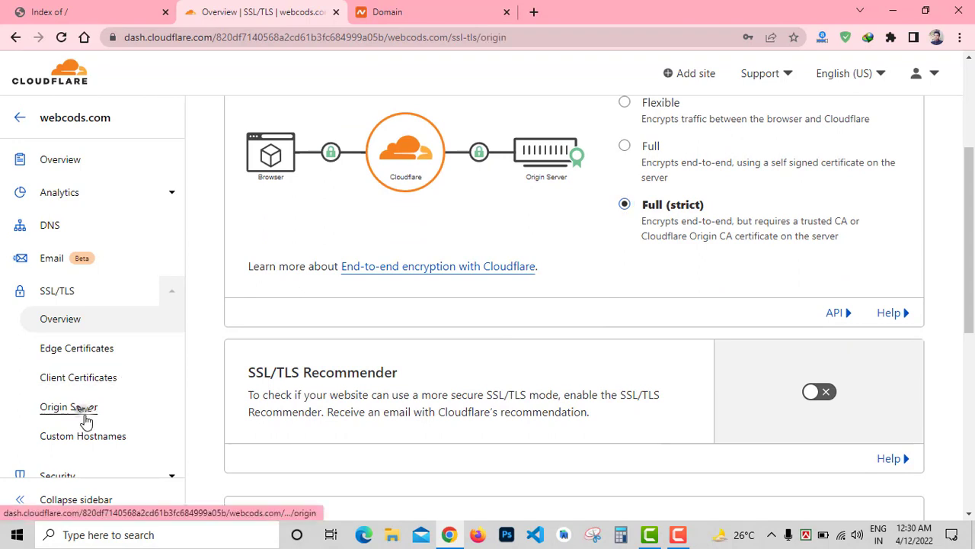
Step: Create an origin certificate for *.webcods.com and webcods.com with a Cloudflare-generated RSA (2048) key and 15 years of validity
click(86, 419)
scroll(517, 265, down, 2)
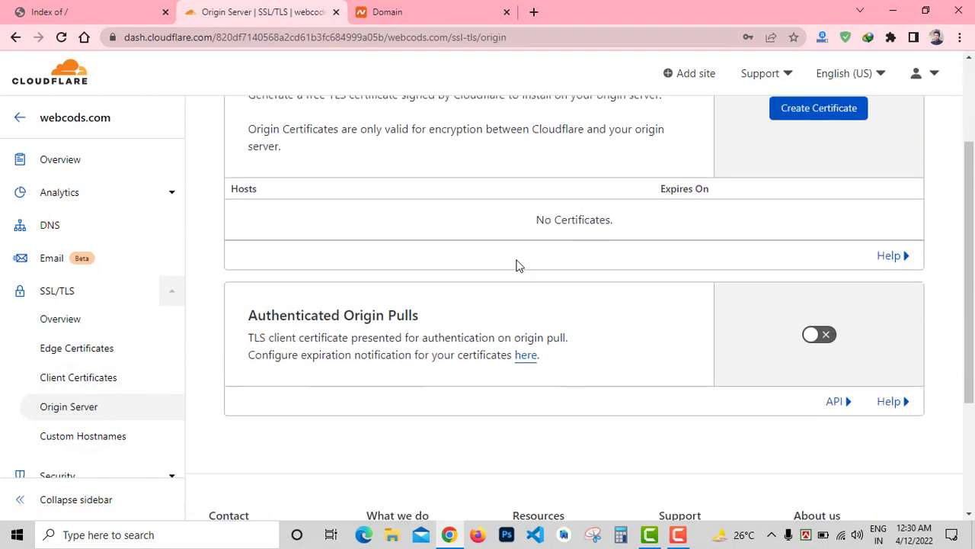
scroll(768, 166, up, 3)
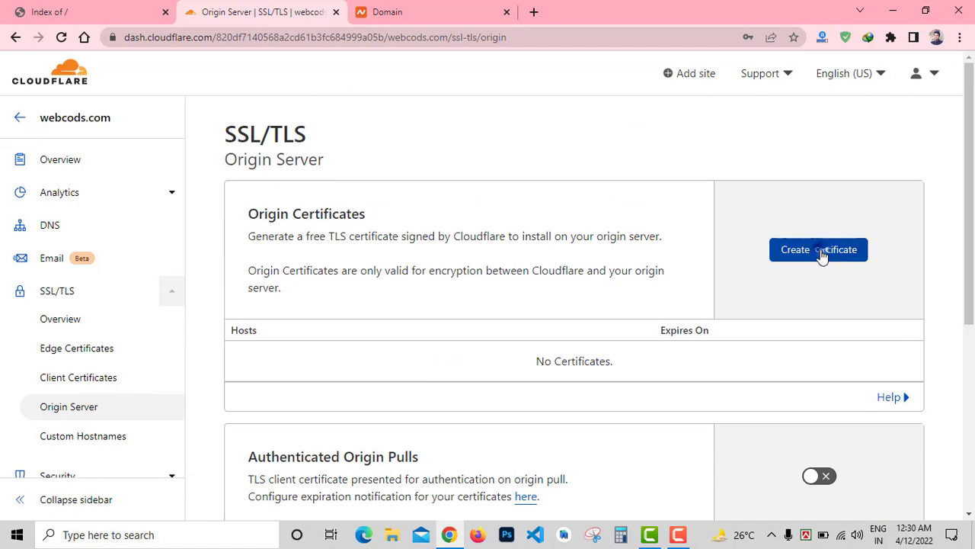
click(821, 254)
scroll(329, 271, down, 2)
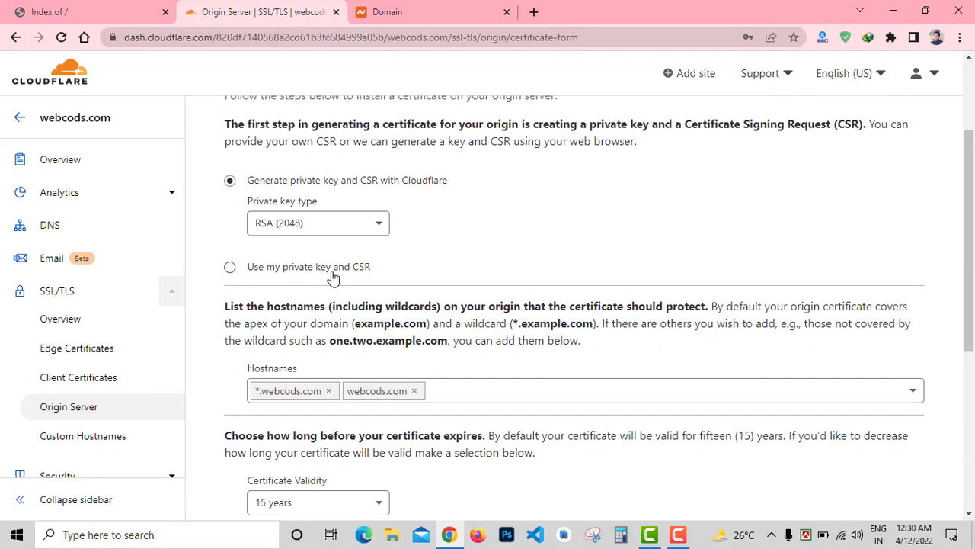
scroll(363, 264, down, 2)
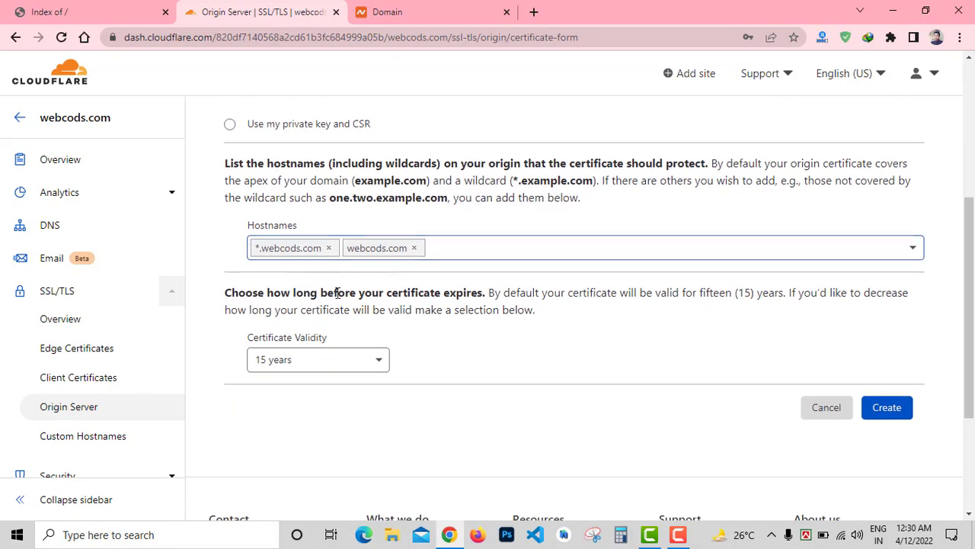
scroll(412, 362, down, 1)
scroll(958, 279, down, 3)
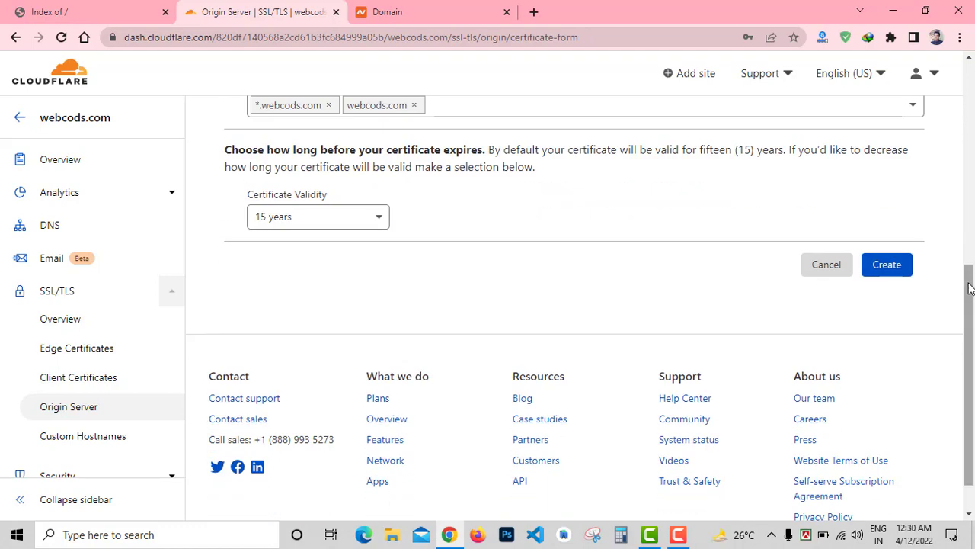
scroll(915, 281, up, 2)
click(899, 343)
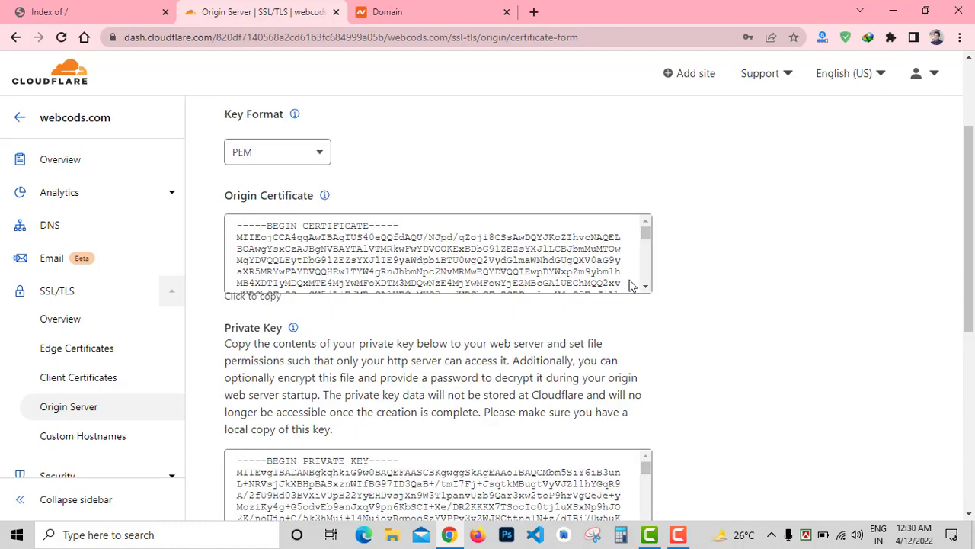
Step: Review the generated origin certificate and private key sections, and check the connection security shown for the webcods.com site
scroll(403, 271, up, 2)
scroll(404, 275, down, 5)
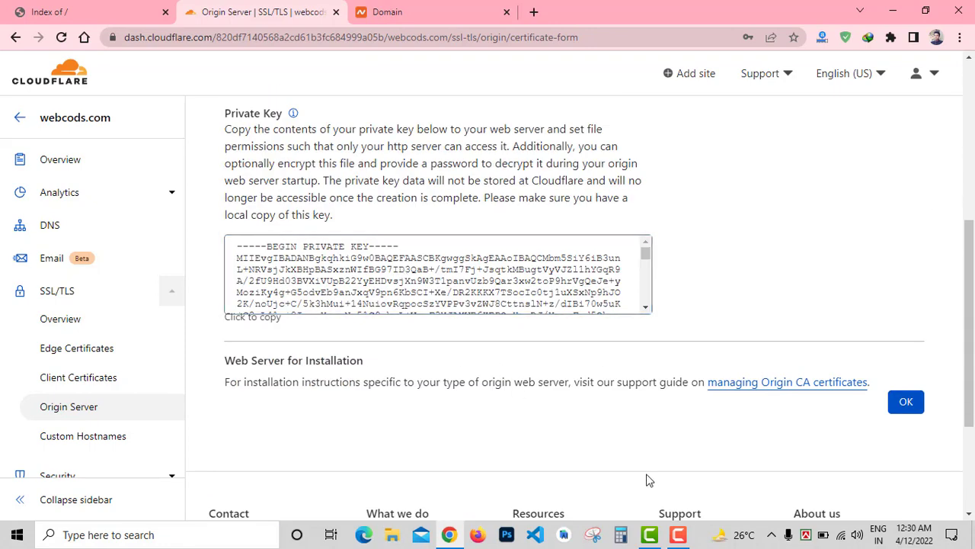
scroll(505, 440, down, 1)
scroll(499, 405, up, 2)
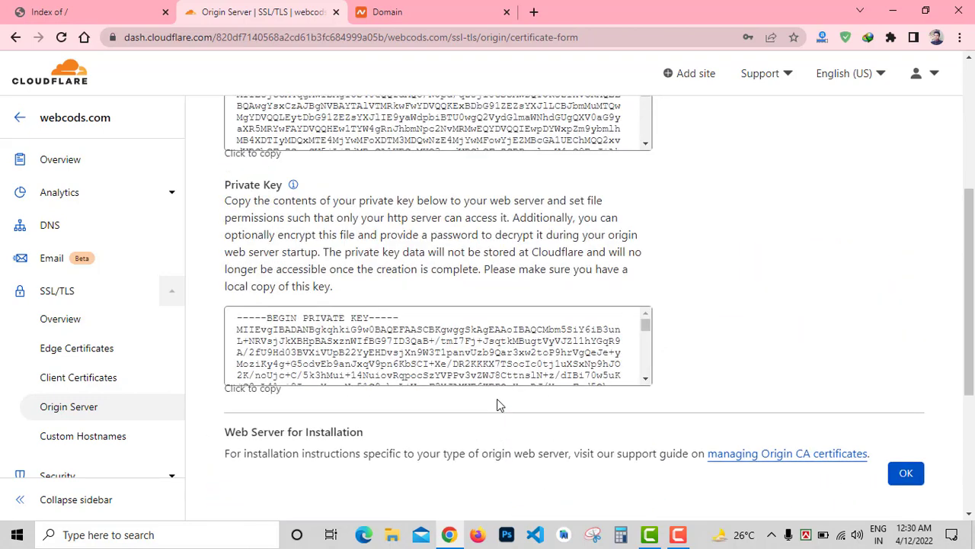
scroll(497, 398, up, 4)
click(82, 7)
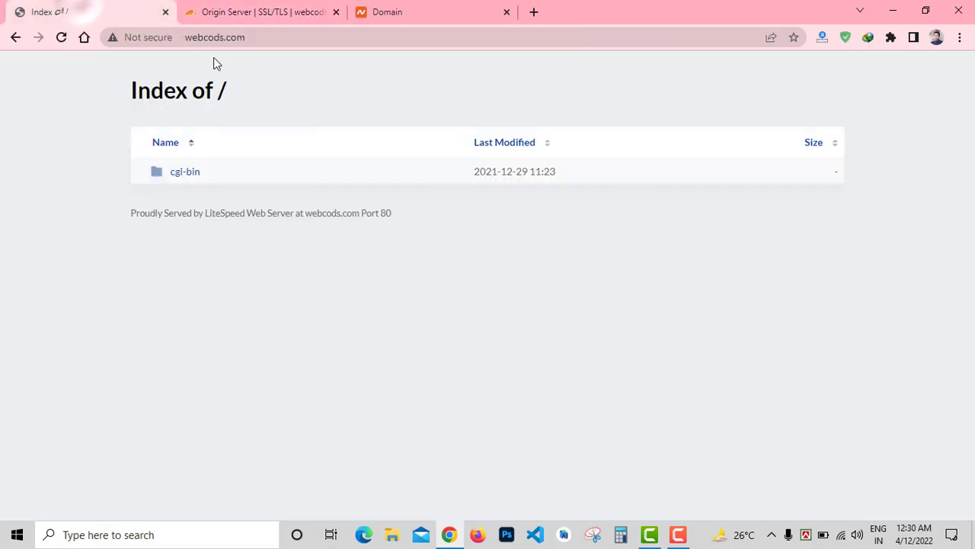
click(213, 37)
click(285, 37)
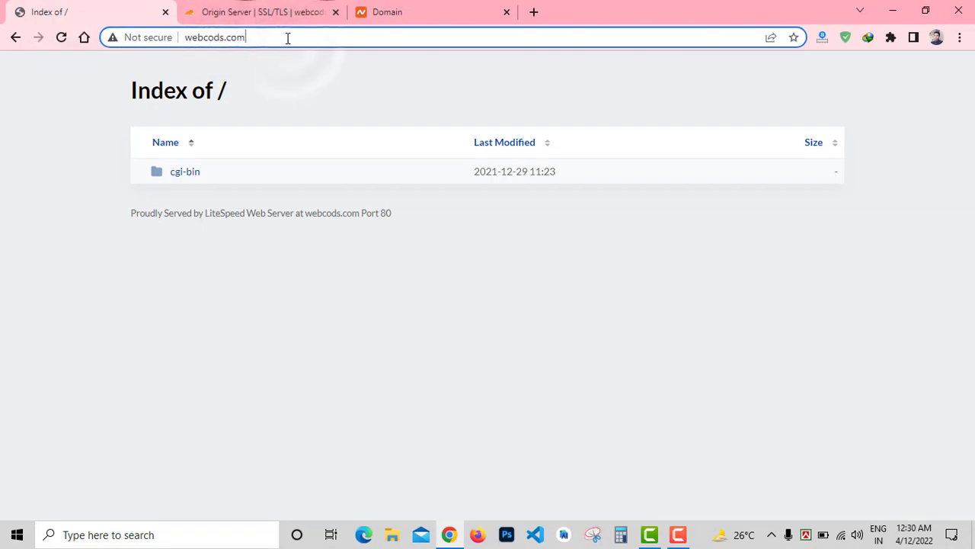
Step: Open the hosting cPanel at linfile.com:2082 in a new tab and log in with the saved account password
click(533, 11)
text(linfile.com:2082)
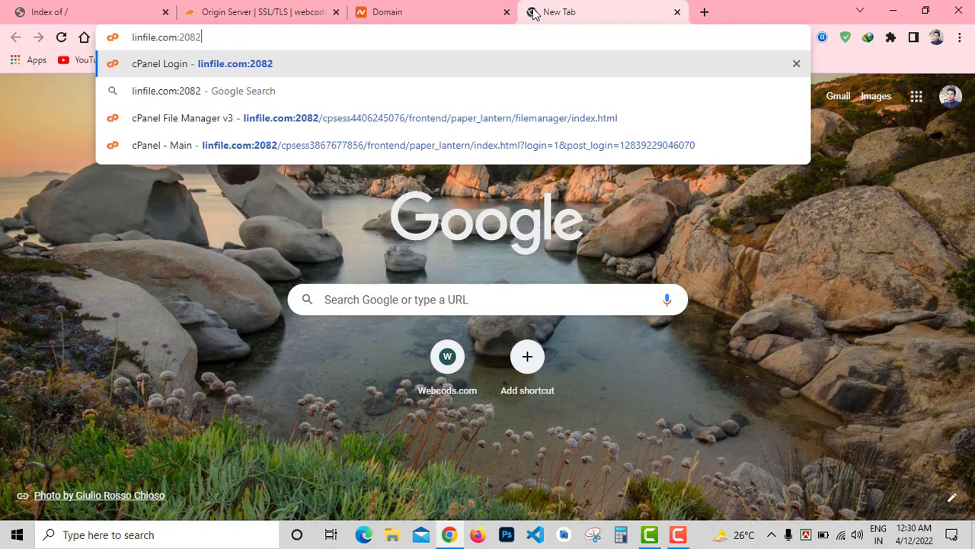
key(Return)
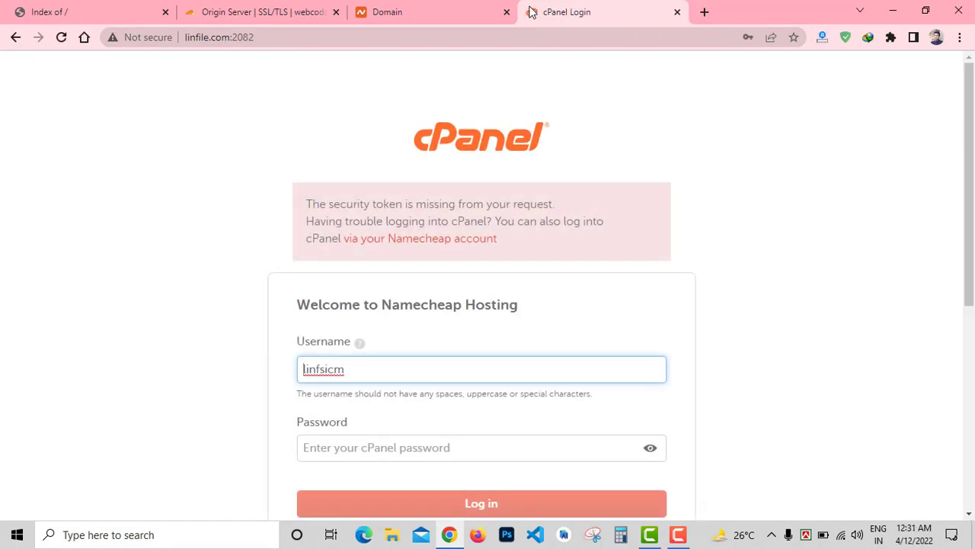
scroll(527, 236, down, 2)
click(404, 310)
click(404, 347)
click(406, 355)
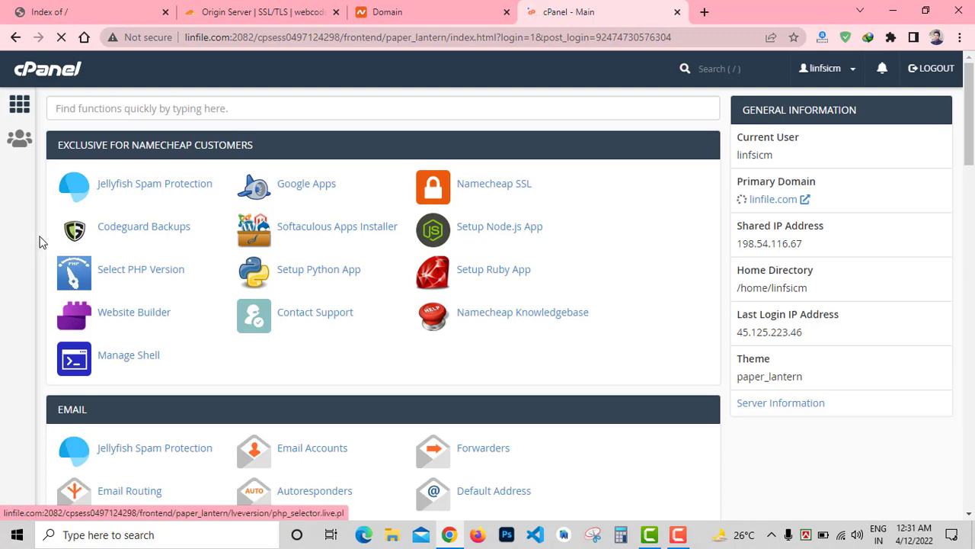
Step: Find the SSL/TLS manager in cPanel by searching for "ssl" and open its Manage SSL sites page
scroll(122, 198, down, 2)
scroll(183, 134, up, 2)
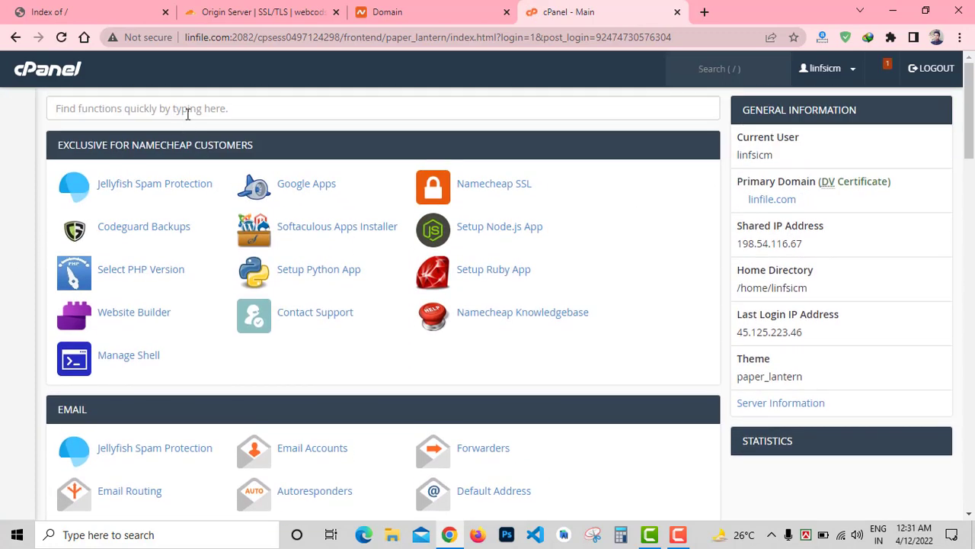
click(188, 109)
text(ssl)
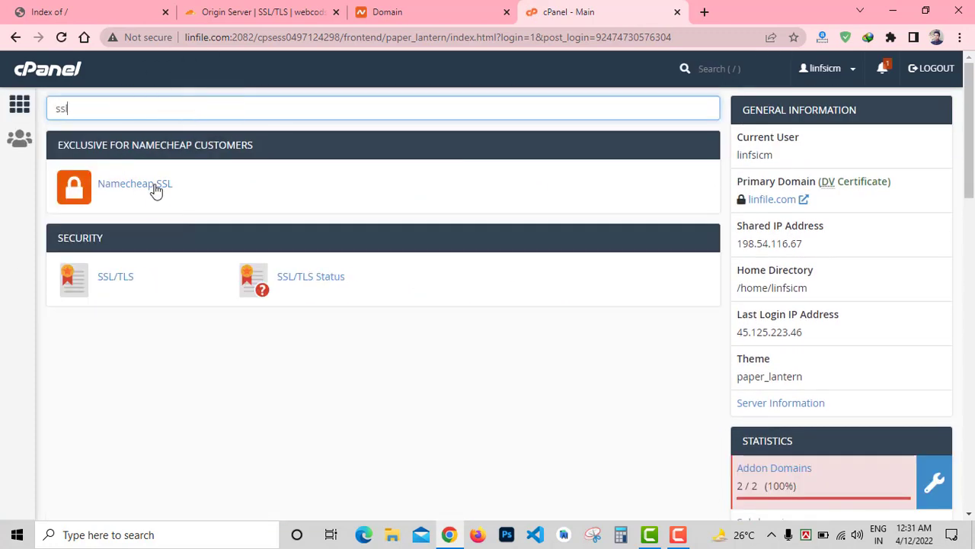
click(128, 284)
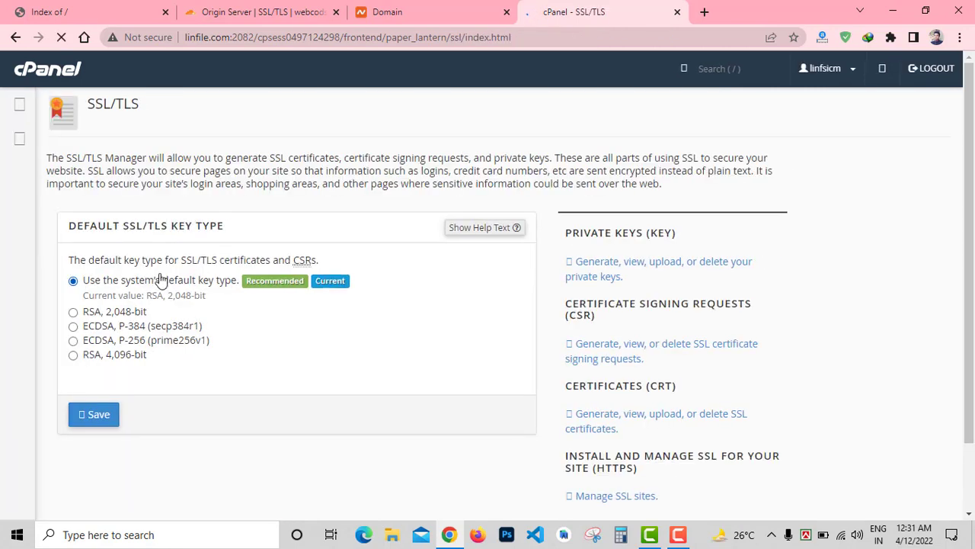
scroll(229, 381, down, 2)
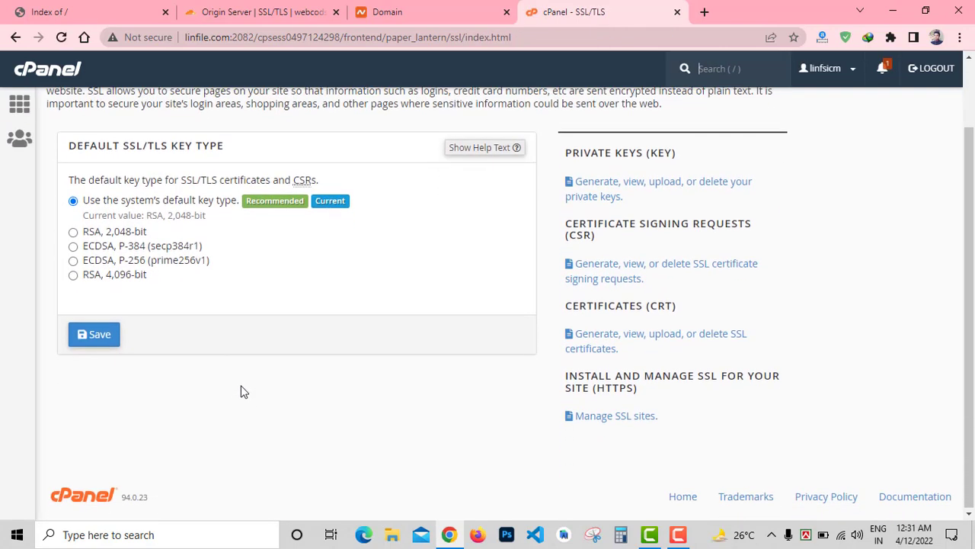
click(617, 419)
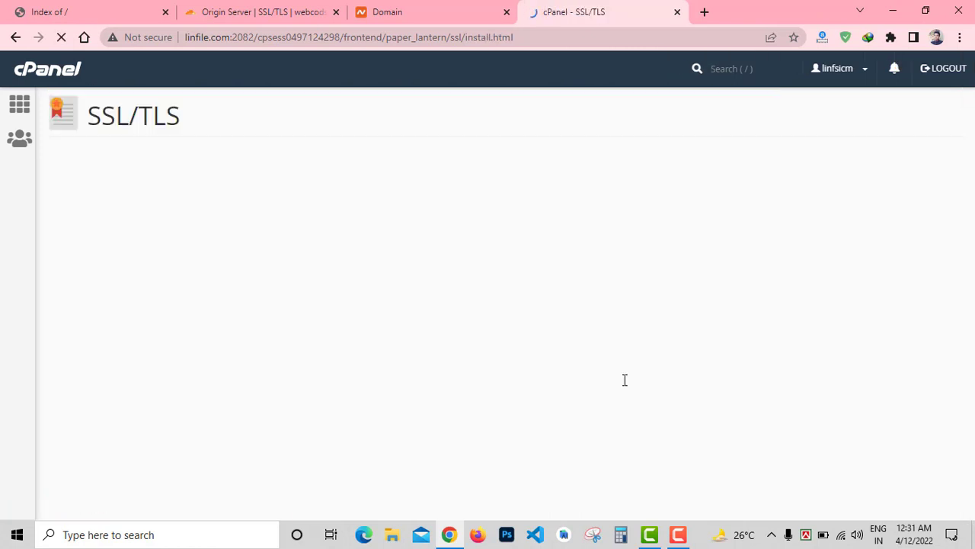
Step: Choose webcods.com with its subdomains as the domain under Install an SSL Website
scroll(499, 320, down, 3)
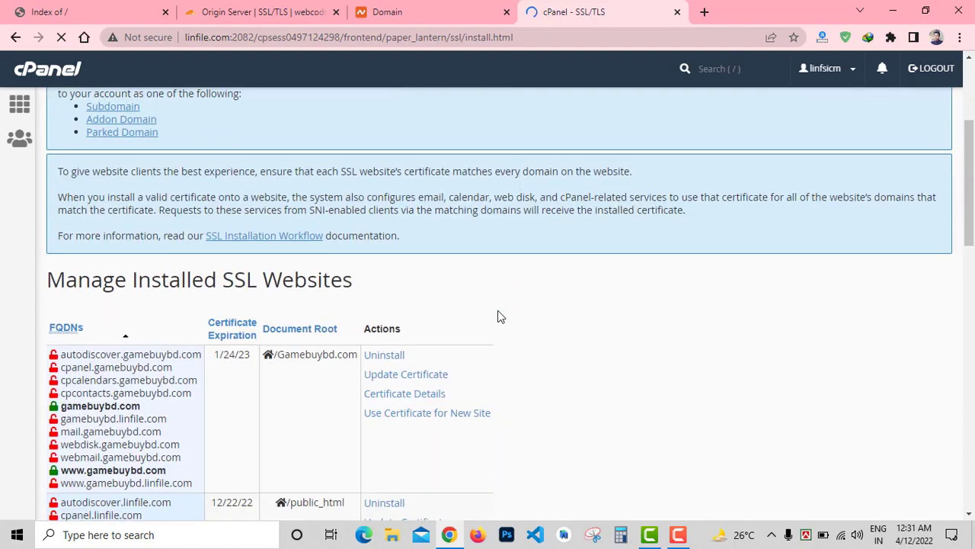
scroll(513, 297, down, 5)
scroll(506, 299, down, 2)
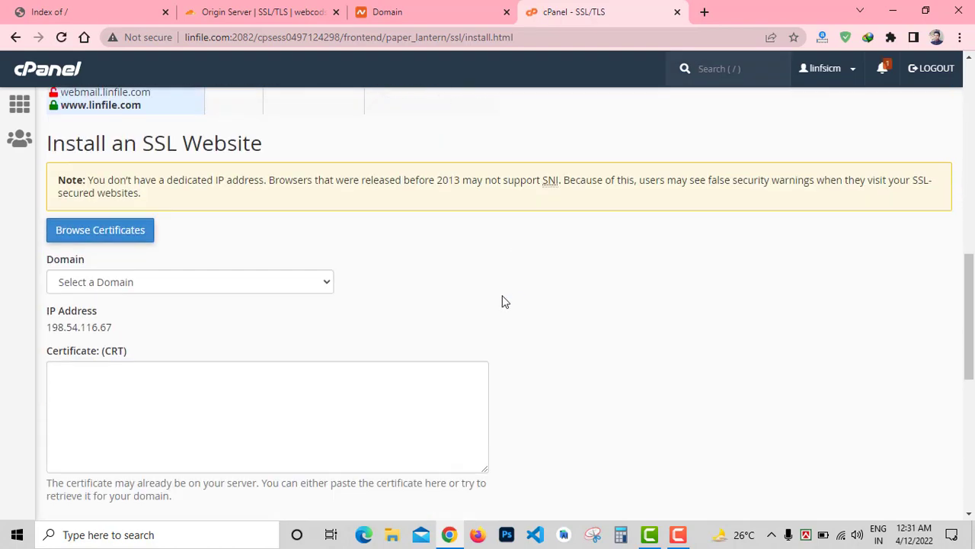
scroll(500, 298, up, 5)
drag(61, 262, 140, 262)
scroll(135, 325, down, 5)
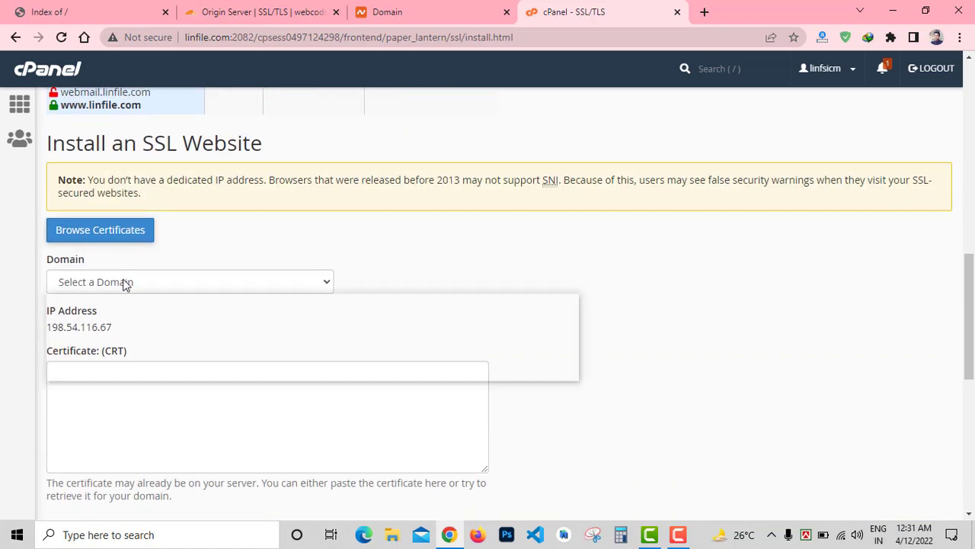
click(124, 282)
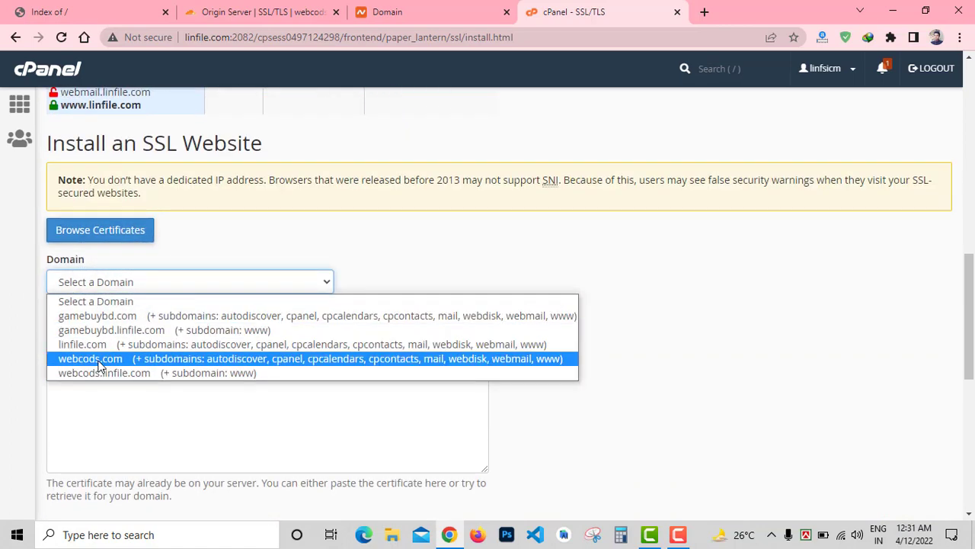
click(137, 364)
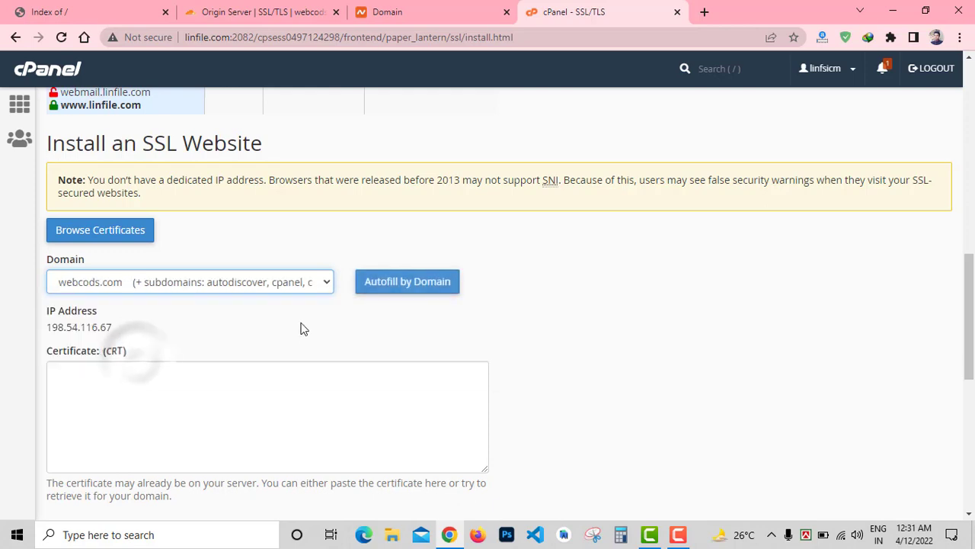
Step: Copy the origin certificate from Cloudflare and paste it into the Certificate (CRT) field of cPanel's SSL installation form
click(446, 11)
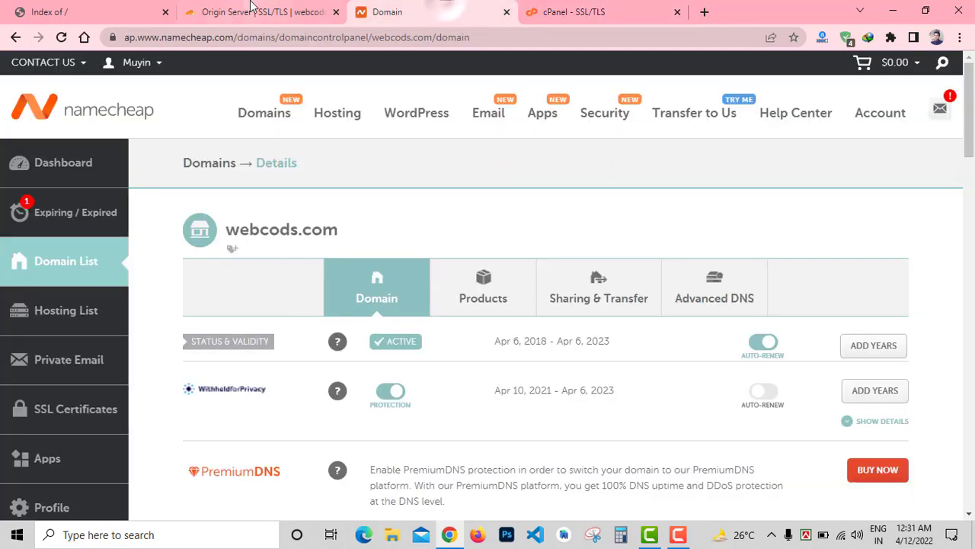
click(259, 11)
click(372, 369)
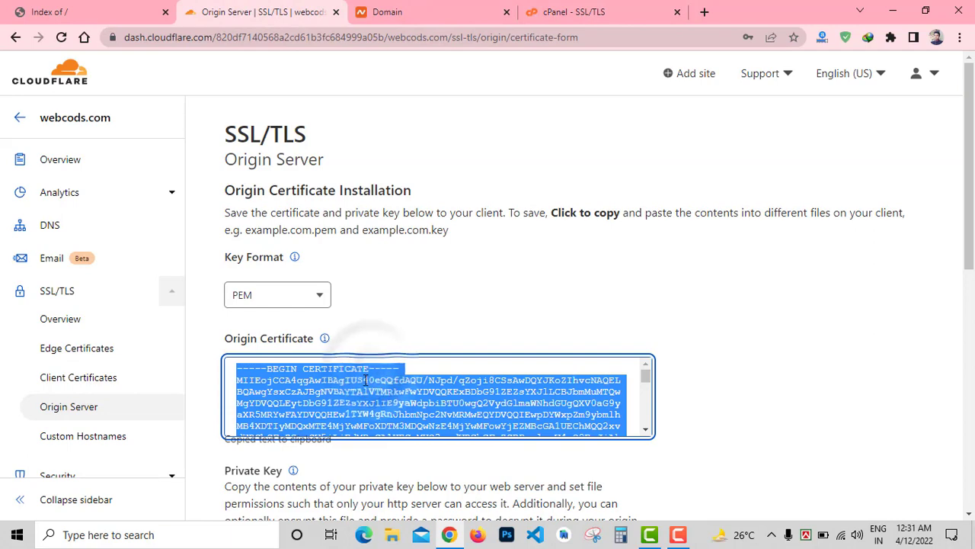
right_click(364, 381)
click(395, 394)
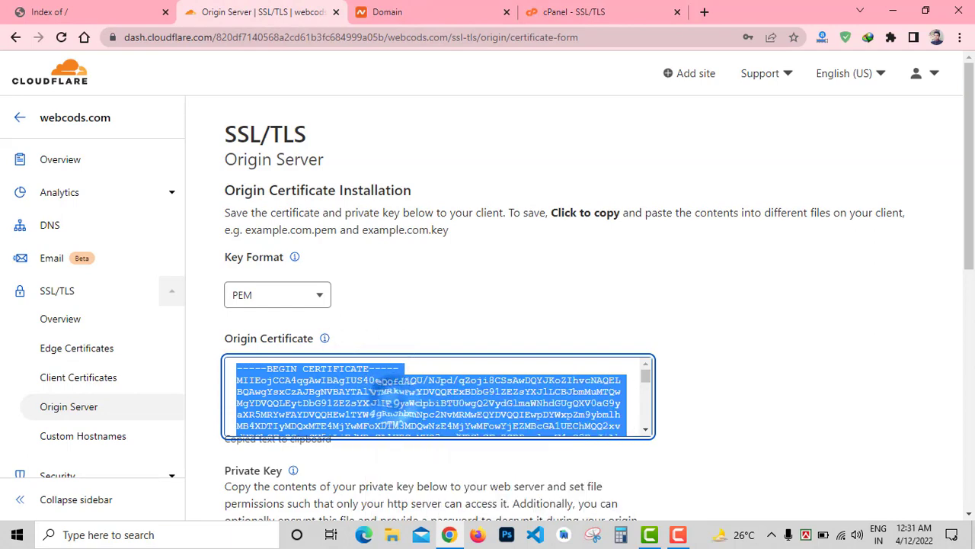
click(571, 12)
click(172, 387)
right_click(172, 387)
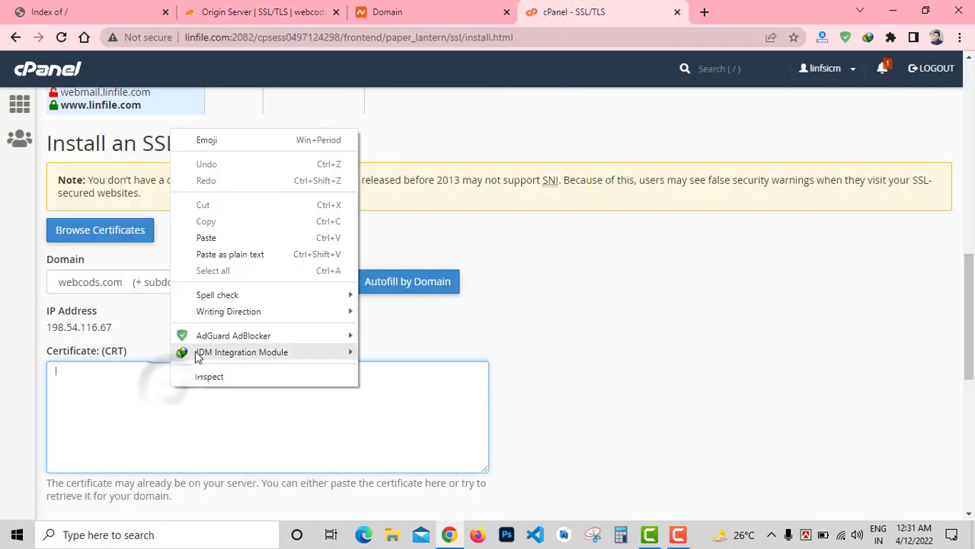
click(213, 238)
scroll(171, 367, down, 3)
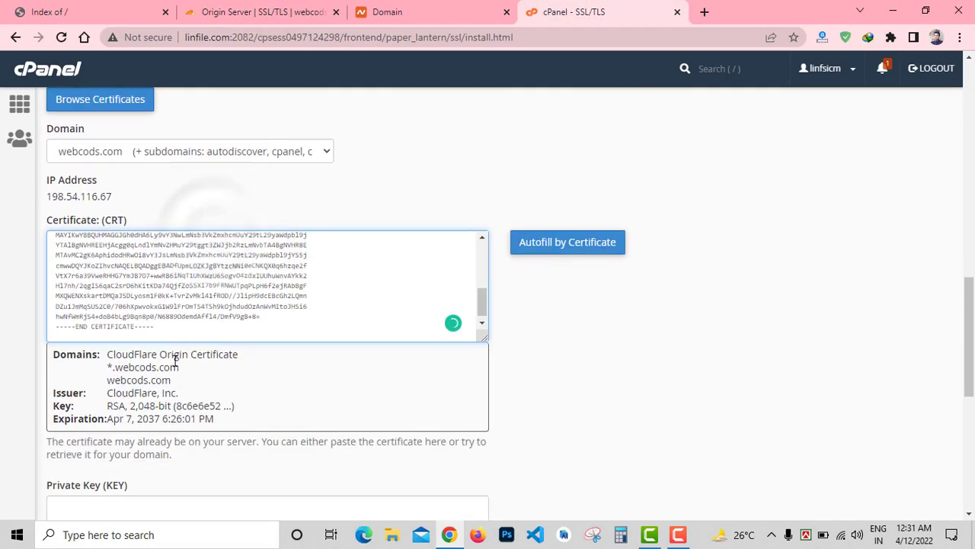
Step: Copy the private key from Cloudflare's origin certificate page and paste it into cPanel's Private Key (KEY) field
click(263, 11)
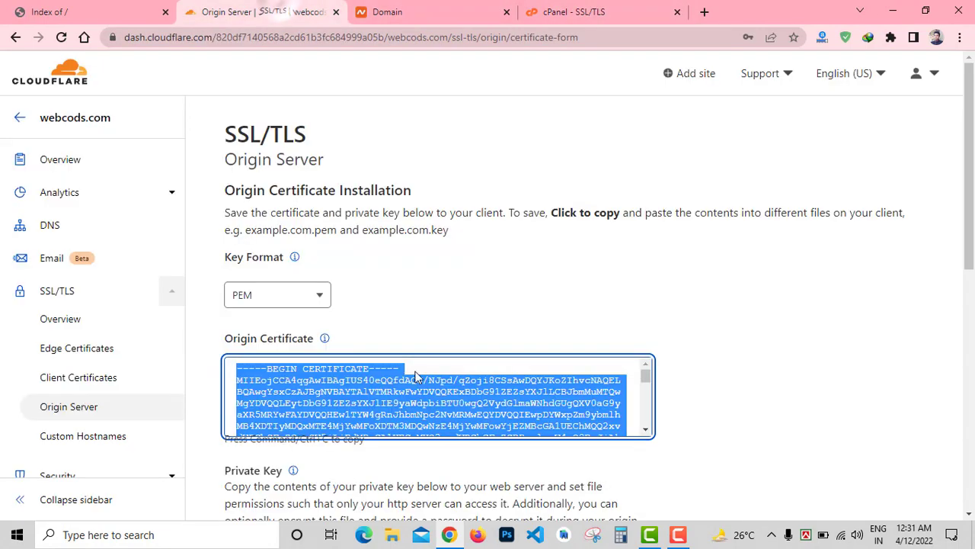
scroll(573, 303, down, 5)
scroll(573, 303, down, 3)
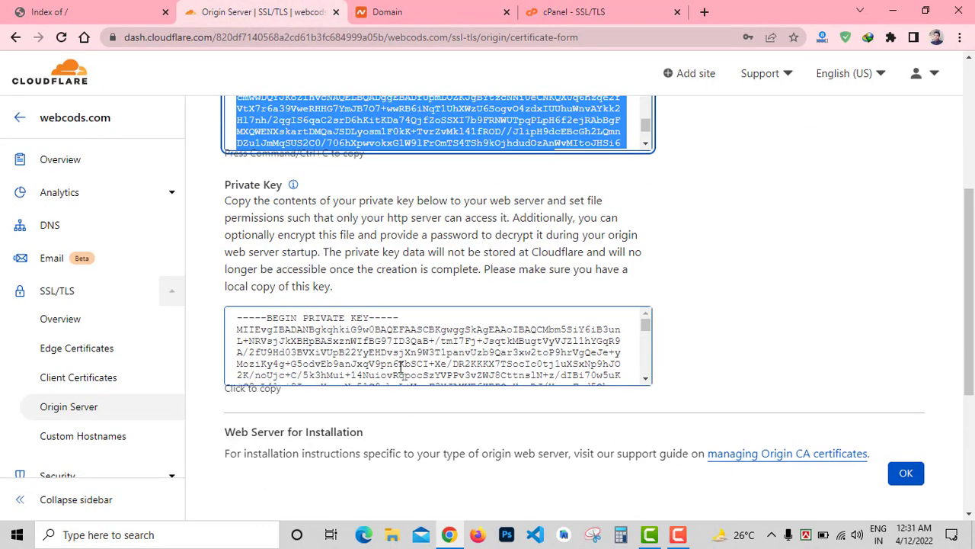
click(400, 367)
right_click(402, 371)
click(444, 379)
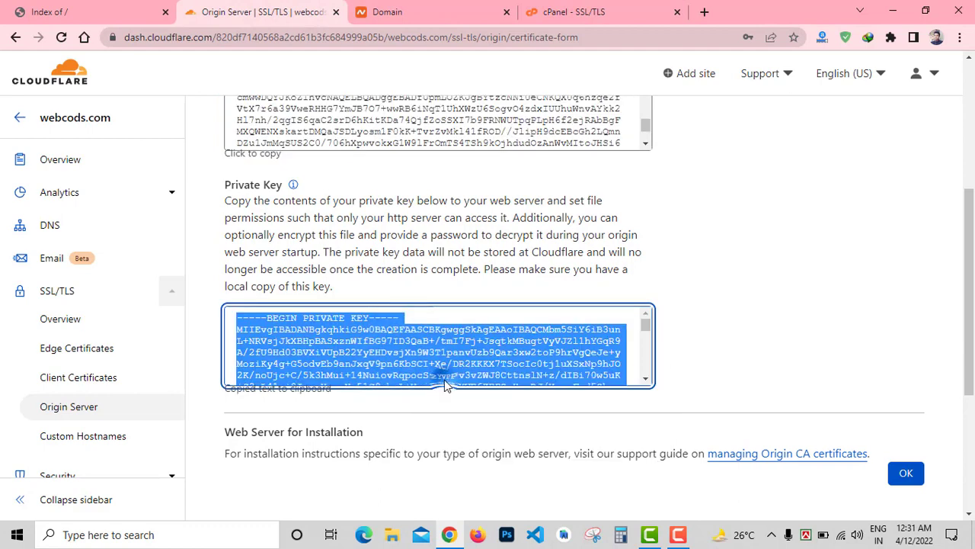
click(573, 12)
scroll(236, 320, down, 2)
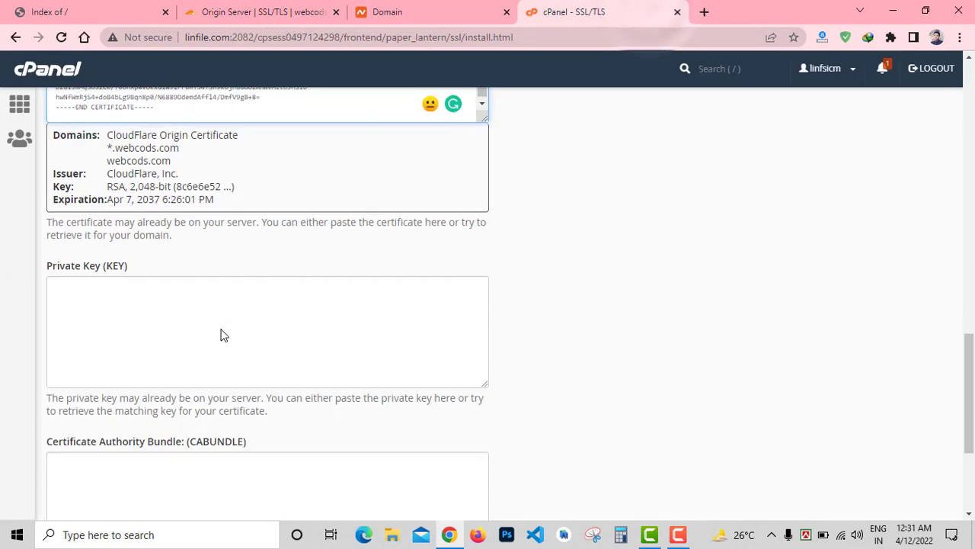
right_click(198, 312)
click(243, 158)
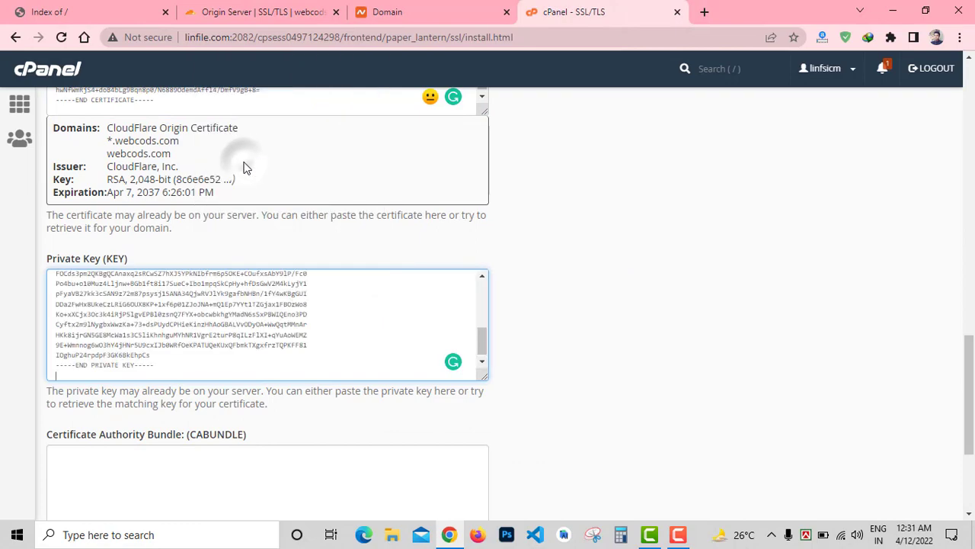
Step: Install the certificate for webcods.com with the Certificate Authority Bundle left empty, and acknowledge the installation notice
click(260, 11)
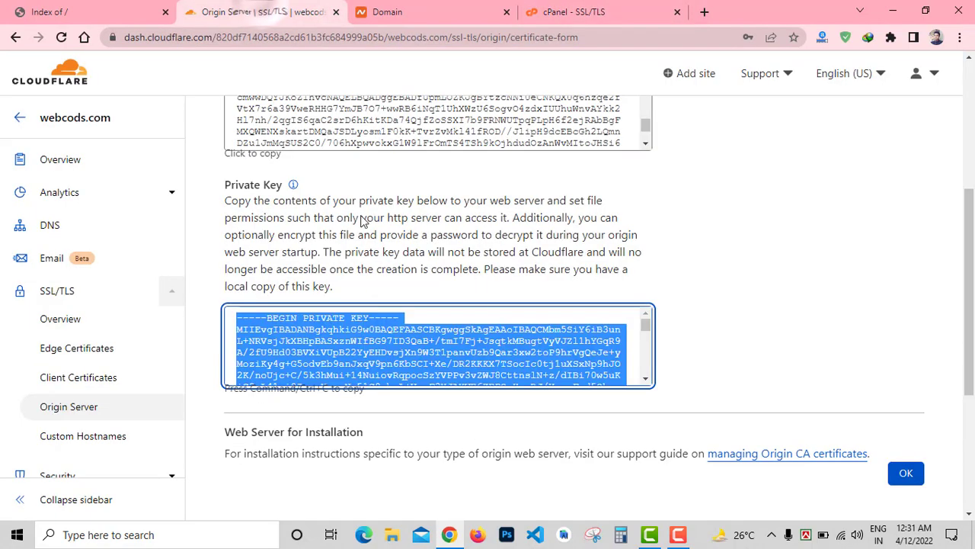
click(573, 12)
scroll(129, 397, down, 2)
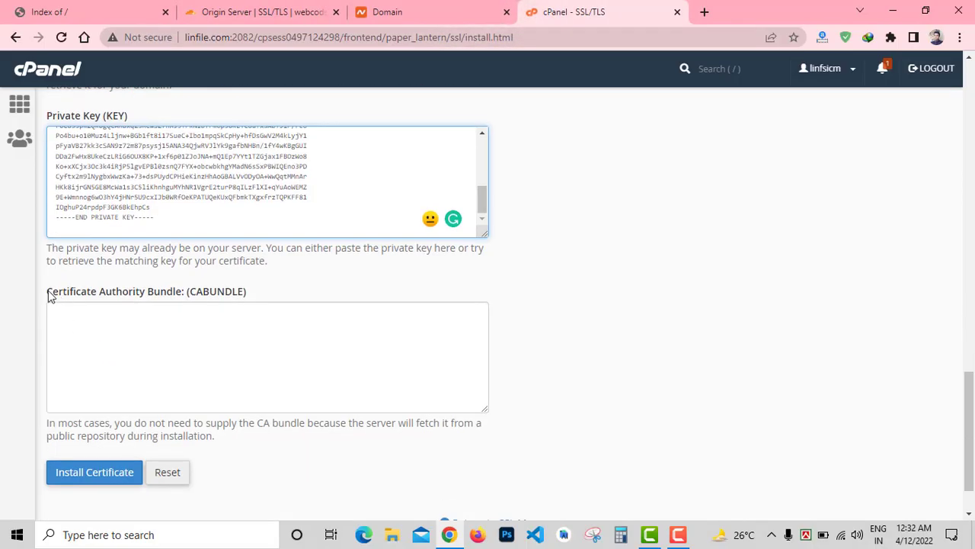
triple_click(211, 290)
click(95, 480)
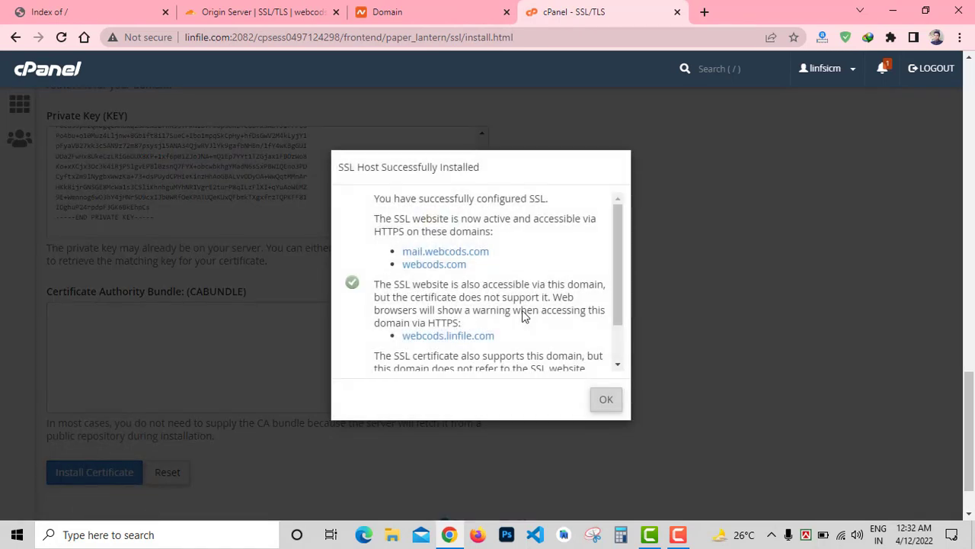
scroll(526, 264, down, 2)
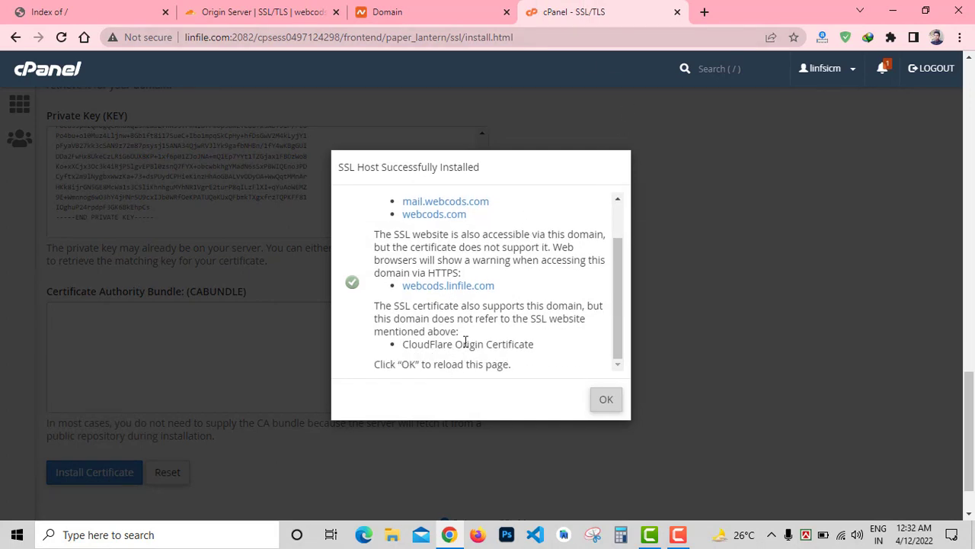
click(606, 401)
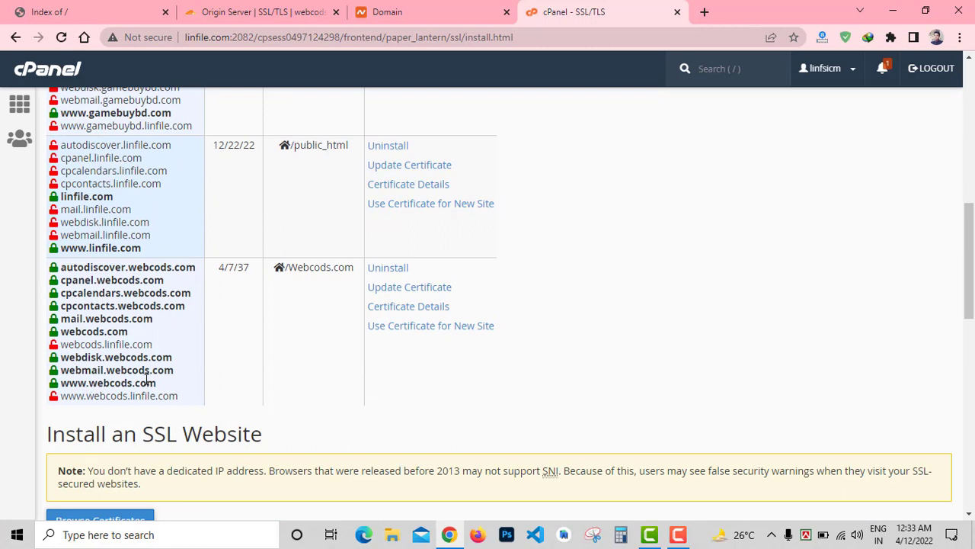
Step: Examine the webcods.com entry in the installed SSL websites list, checking its covered domains and certificate expiration date
drag(157, 382, 61, 370)
drag(60, 332, 171, 335)
click(244, 319)
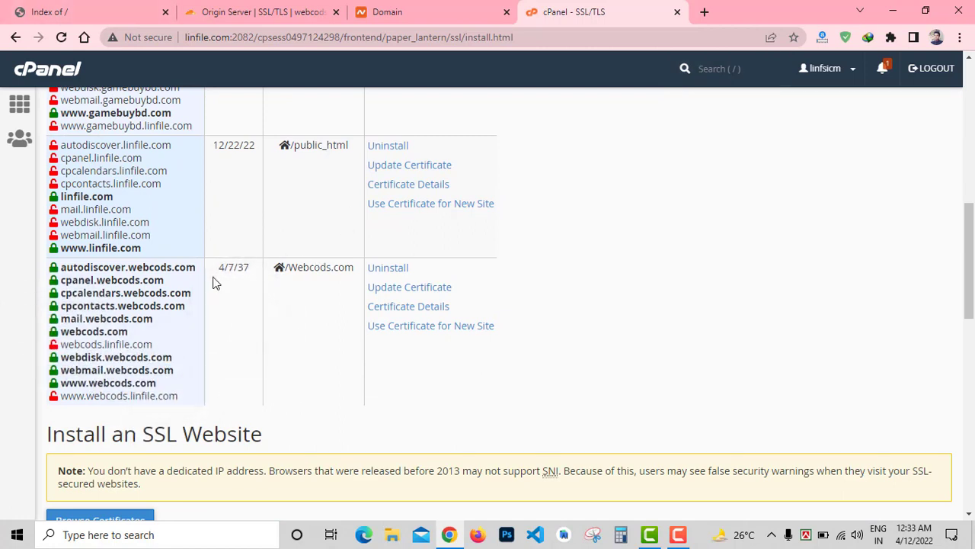
drag(216, 268, 250, 271)
scroll(300, 356, up, 1)
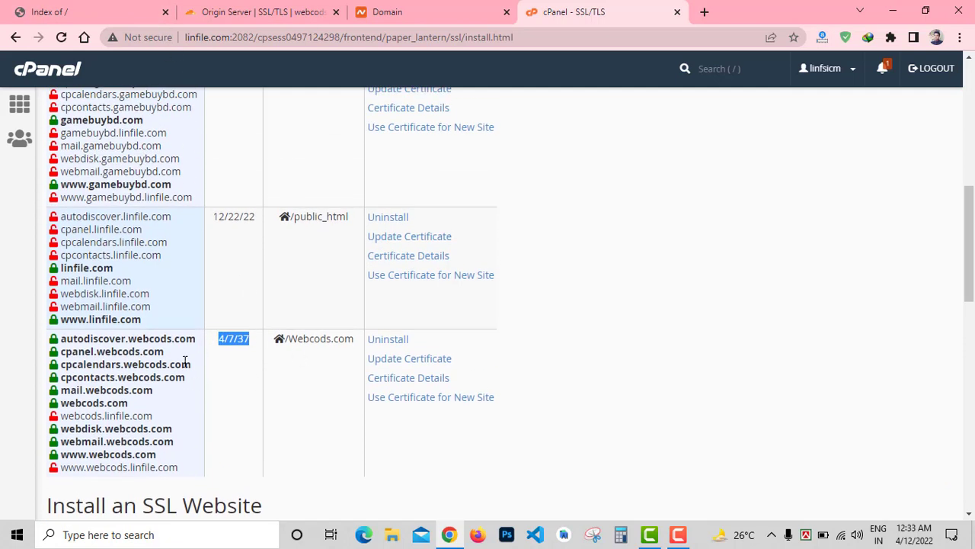
drag(60, 339, 203, 432)
click(235, 351)
drag(217, 343, 251, 342)
click(91, 9)
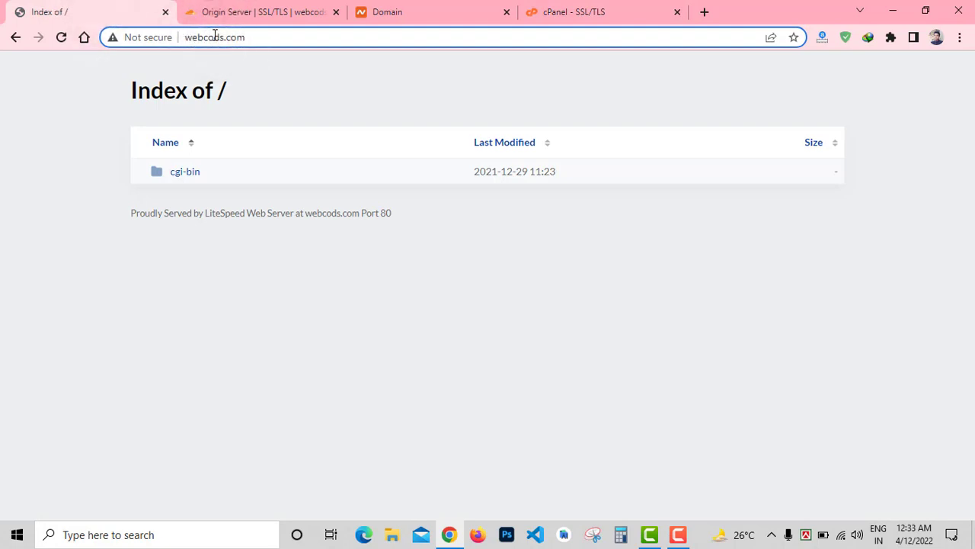
key(Home)
text(https://)
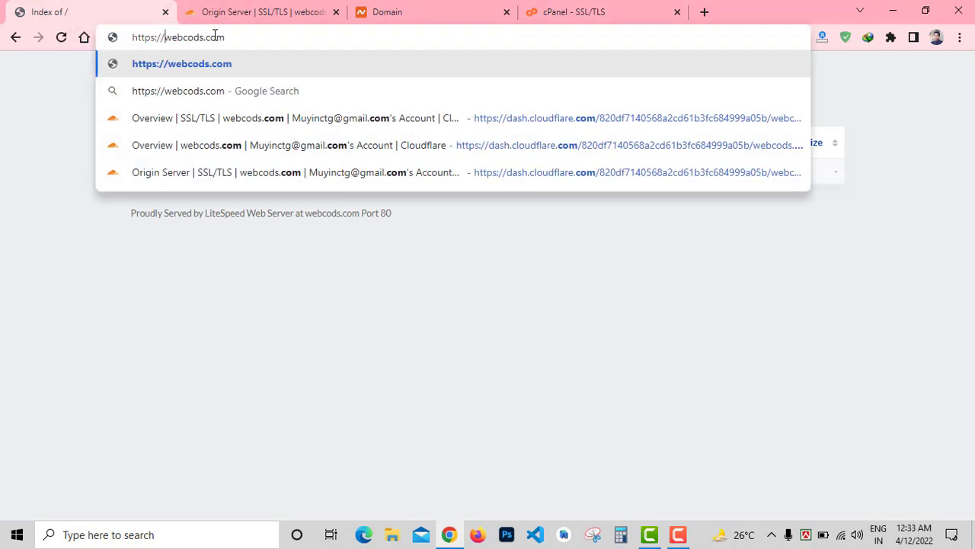
key(Return)
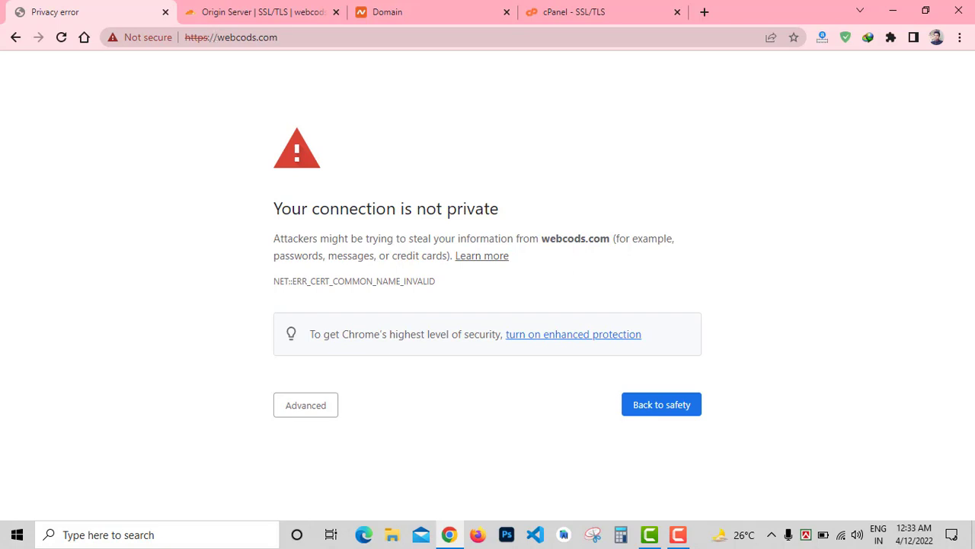
click(224, 38)
key(Home)
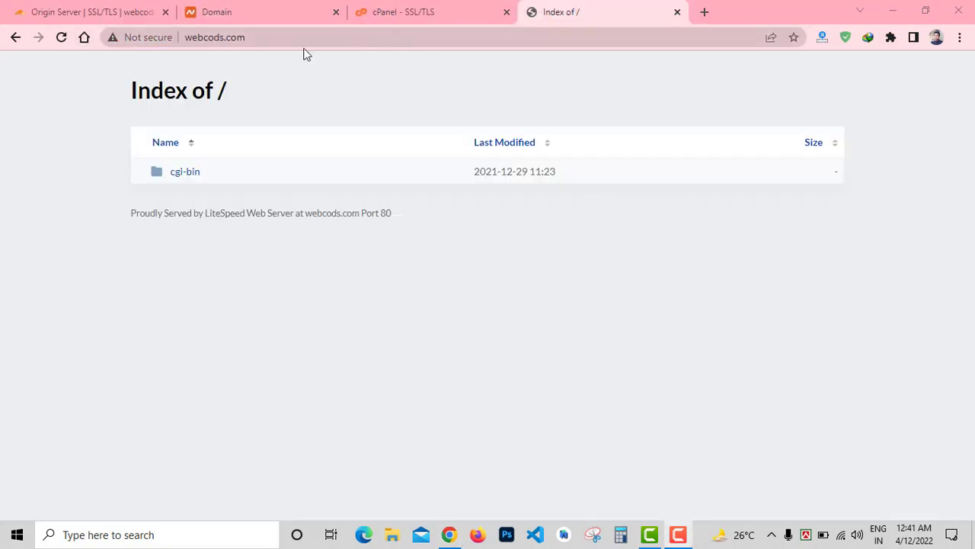
click(60, 38)
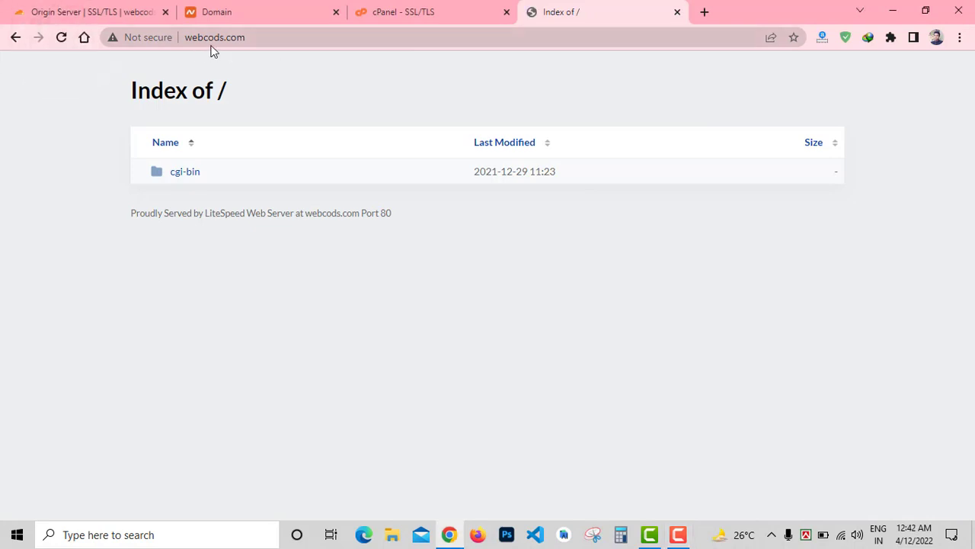
click(192, 42)
key(End)
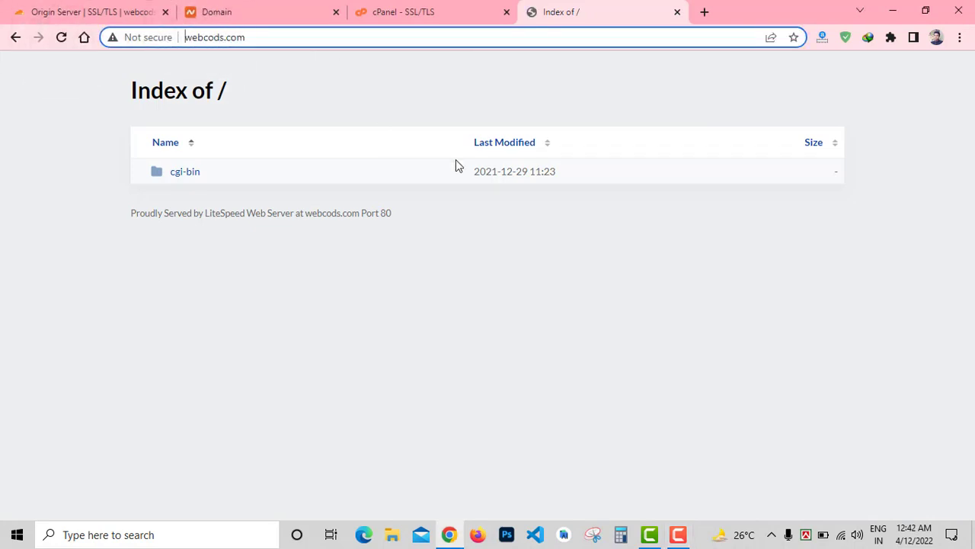
key(Home)
text(https://)
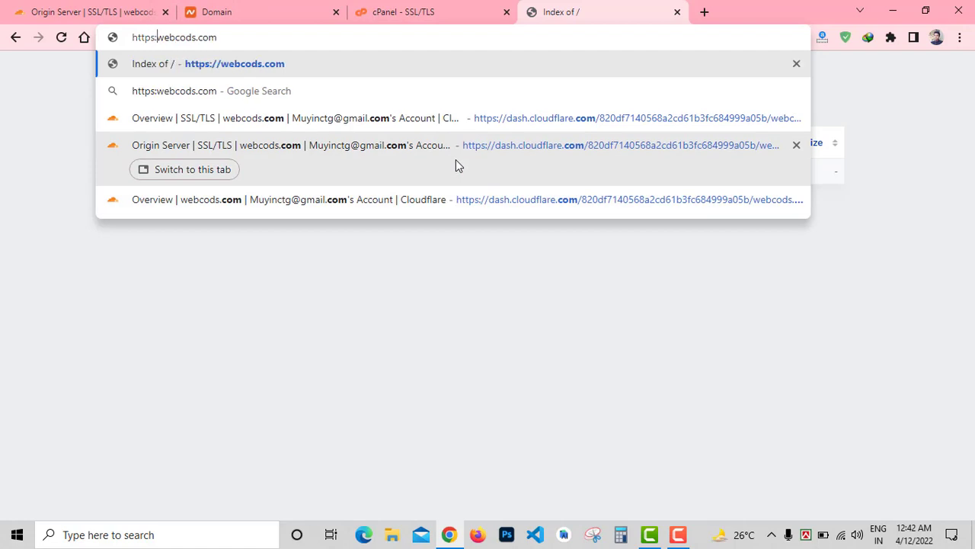
key(Return)
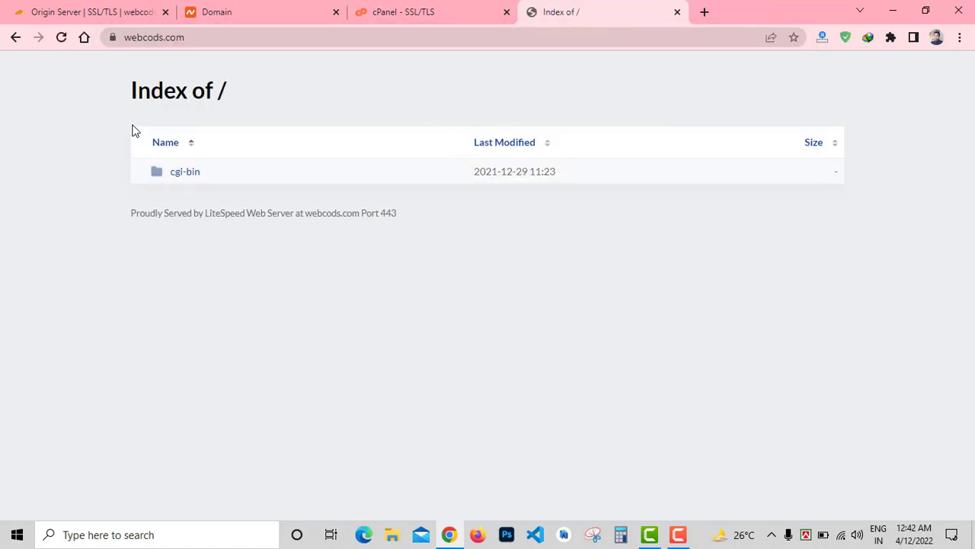
Step: Inspect the connection security details of webcods.com, close them and return to cPanel's SSL/TLS page
click(113, 37)
click(192, 104)
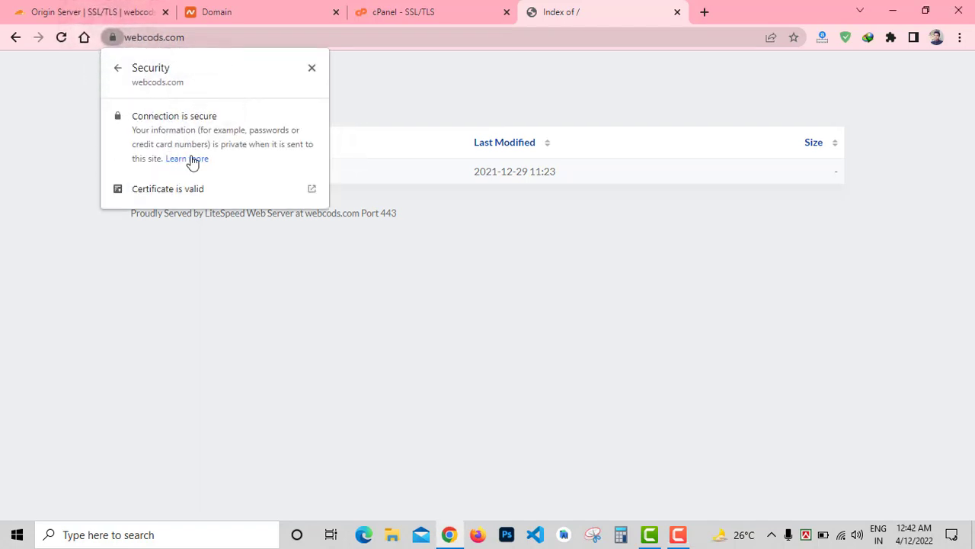
click(313, 70)
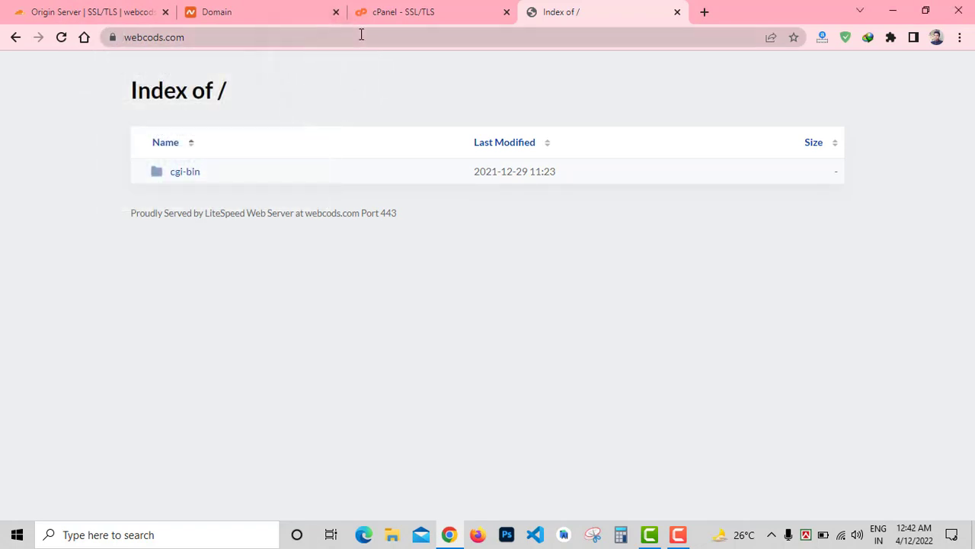
click(406, 9)
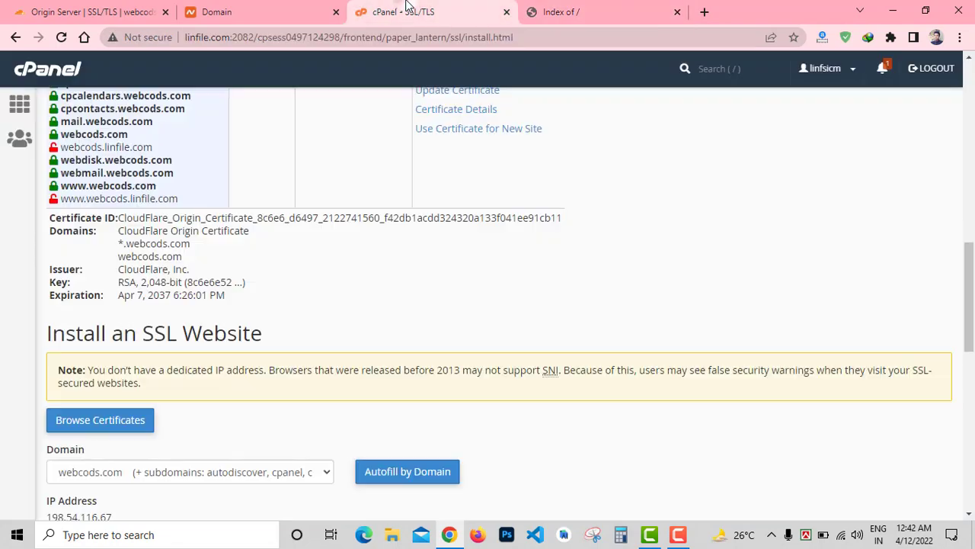
scroll(308, 195, up, 10)
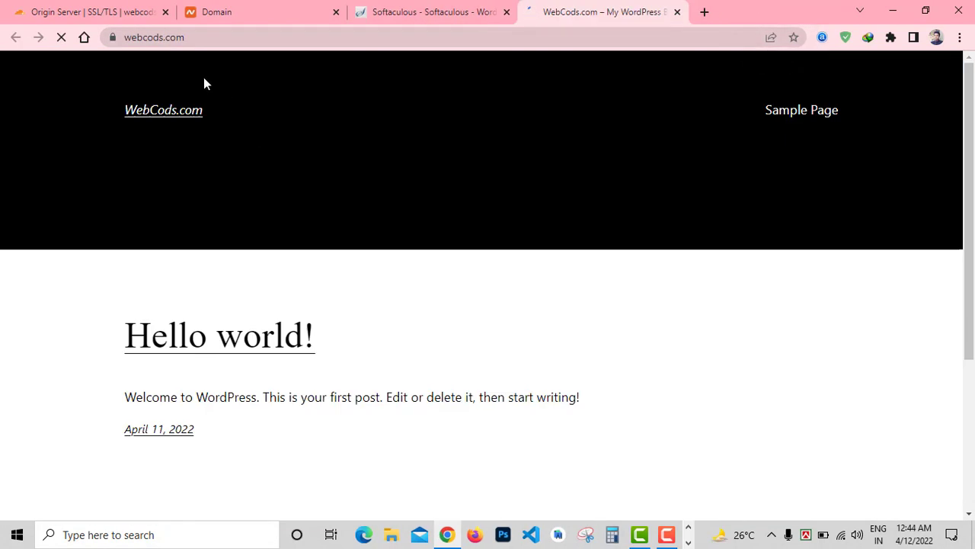
Step: Load the webcods.com WordPress site over plain http instead of https, and check its page and connection security information
click(127, 37)
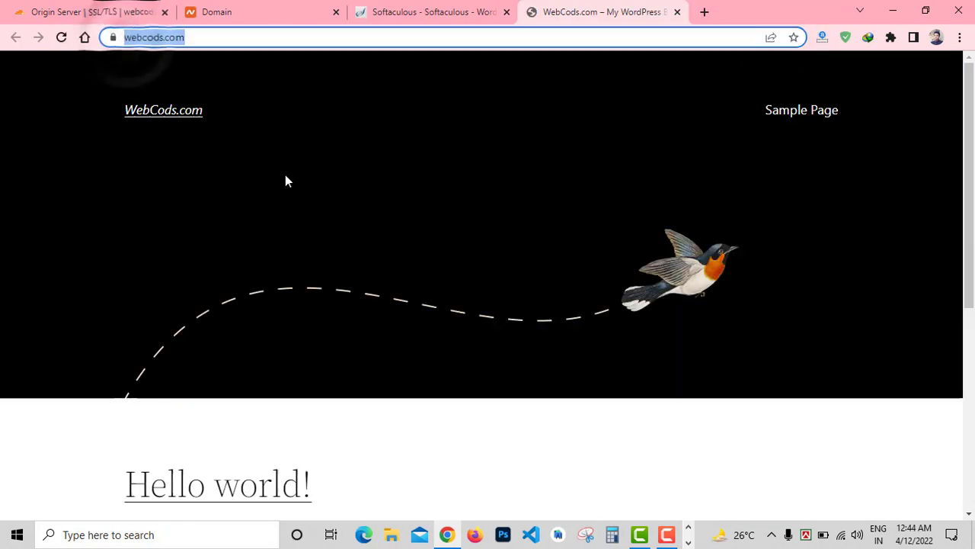
key(Left)
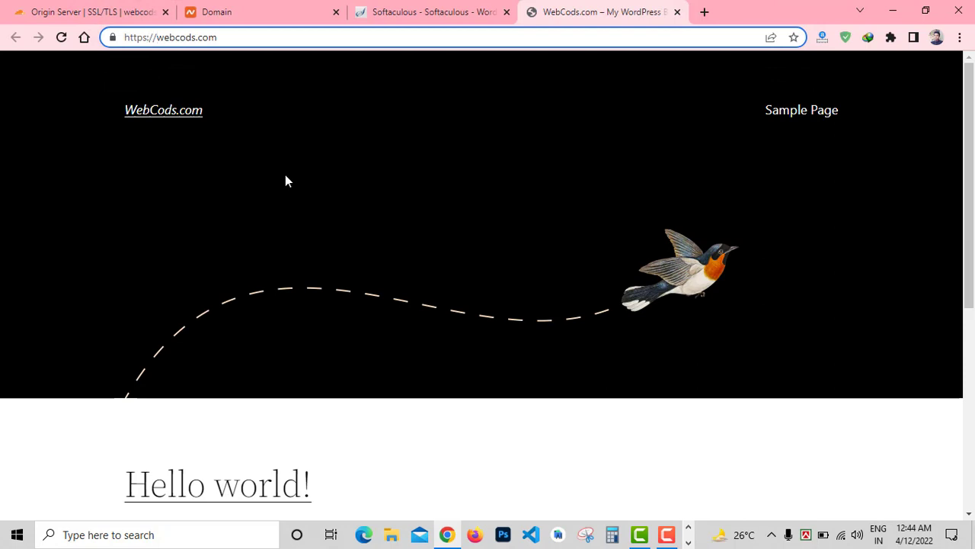
key(BackSpace)
key(Return)
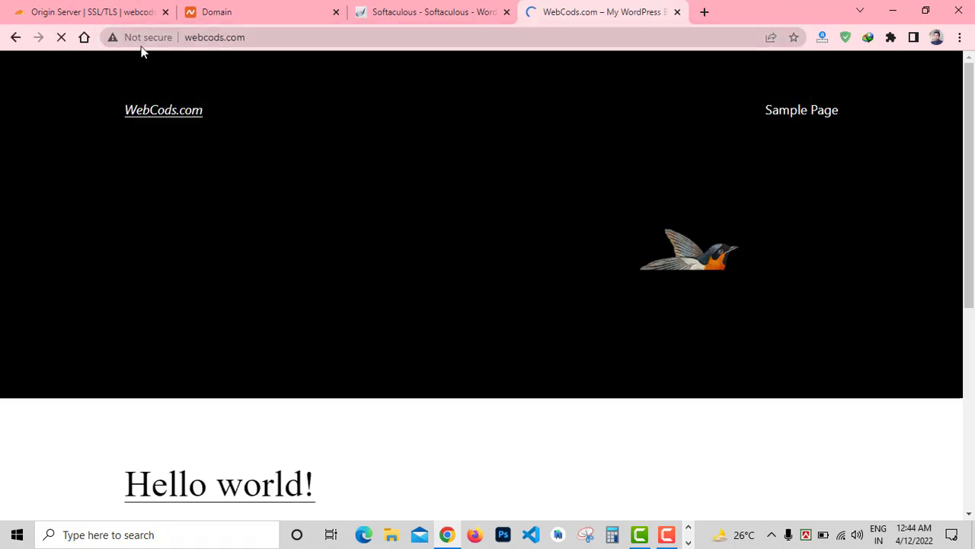
scroll(356, 239, down, 5)
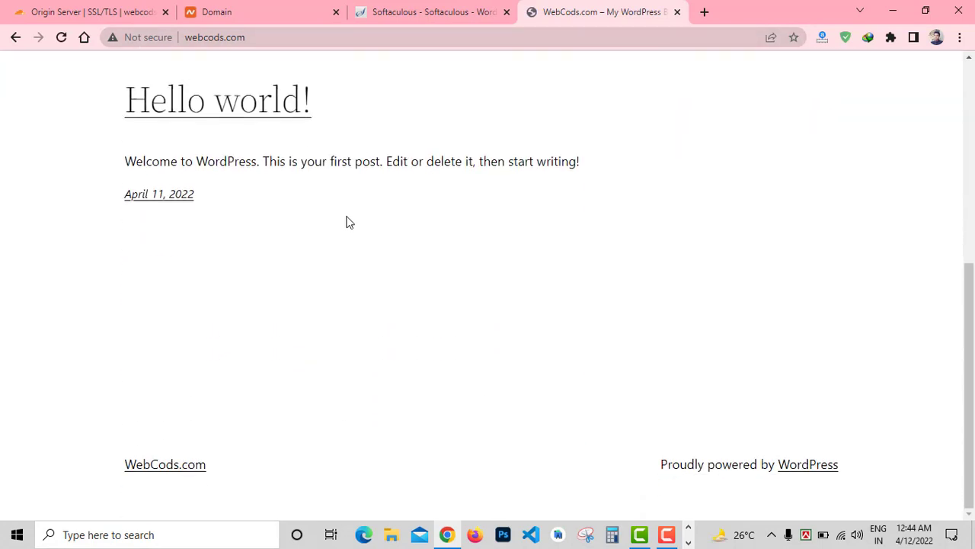
scroll(346, 222, up, 5)
click(131, 37)
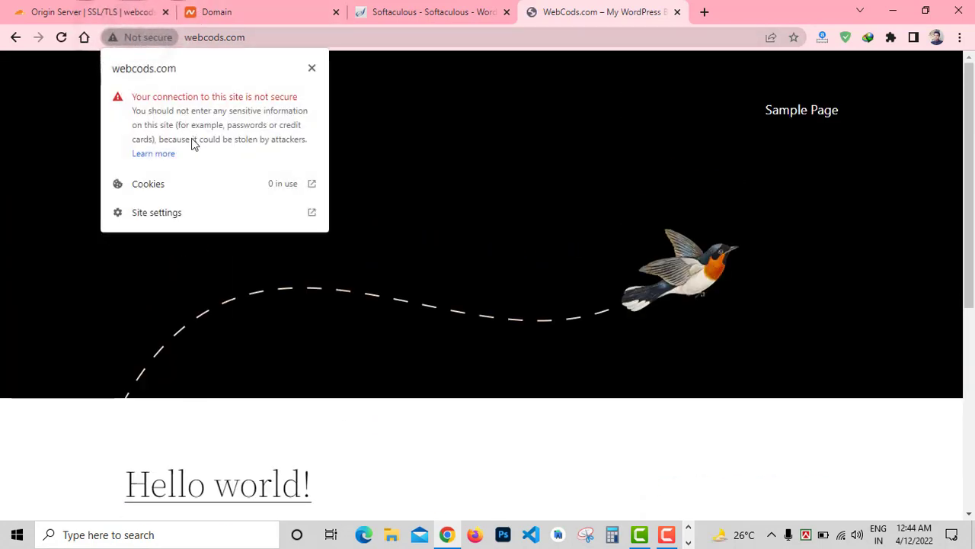
click(193, 38)
key(ctrl+c)
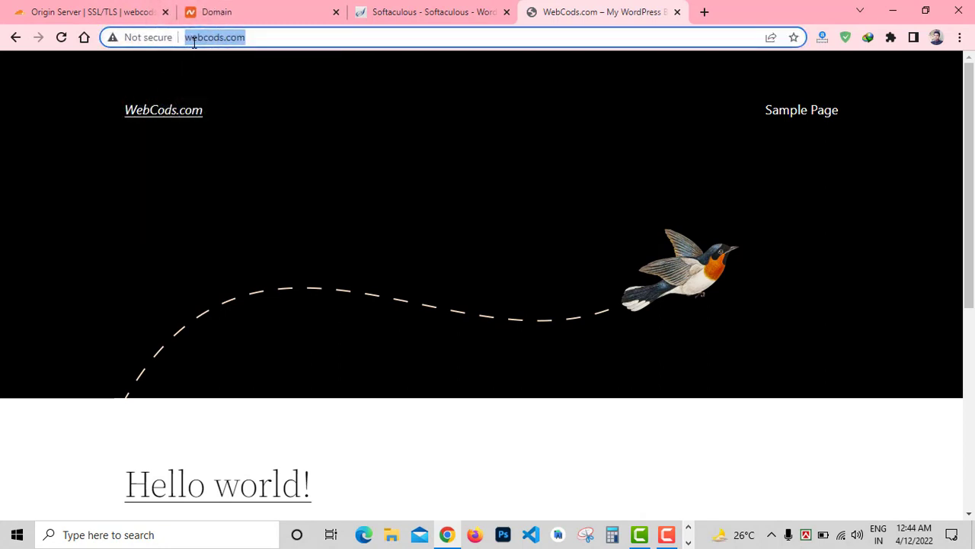
key(End)
key(ctrl+a)
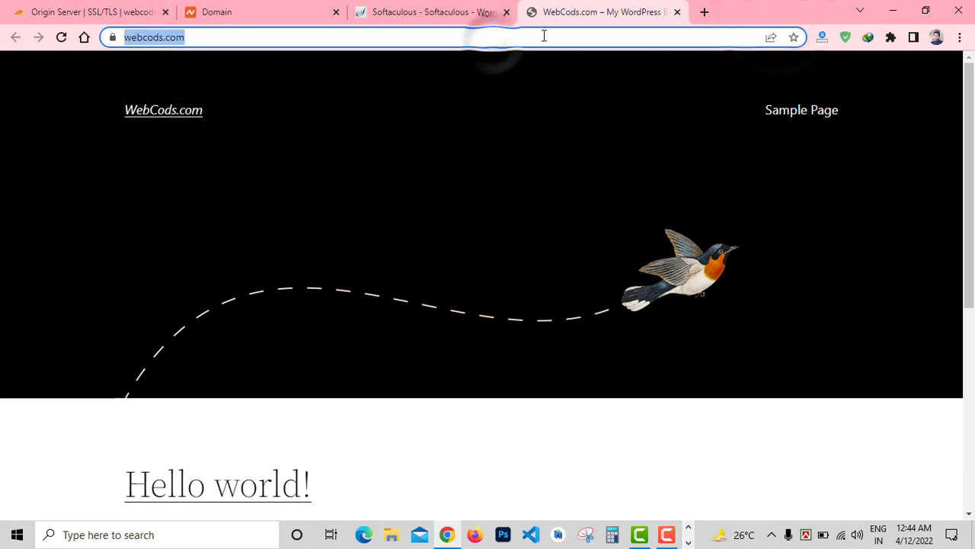
key(ctrl+v)
text(wp-admin)
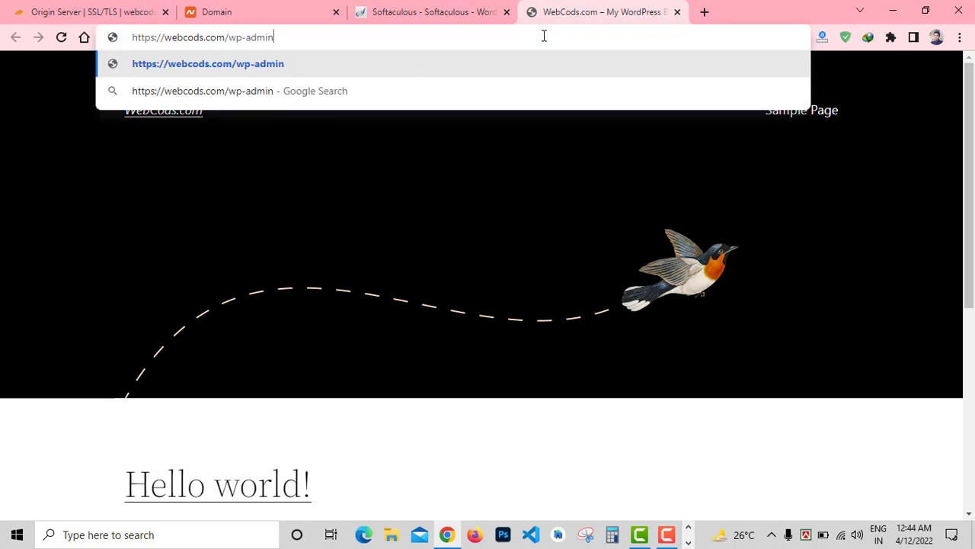
key(Return)
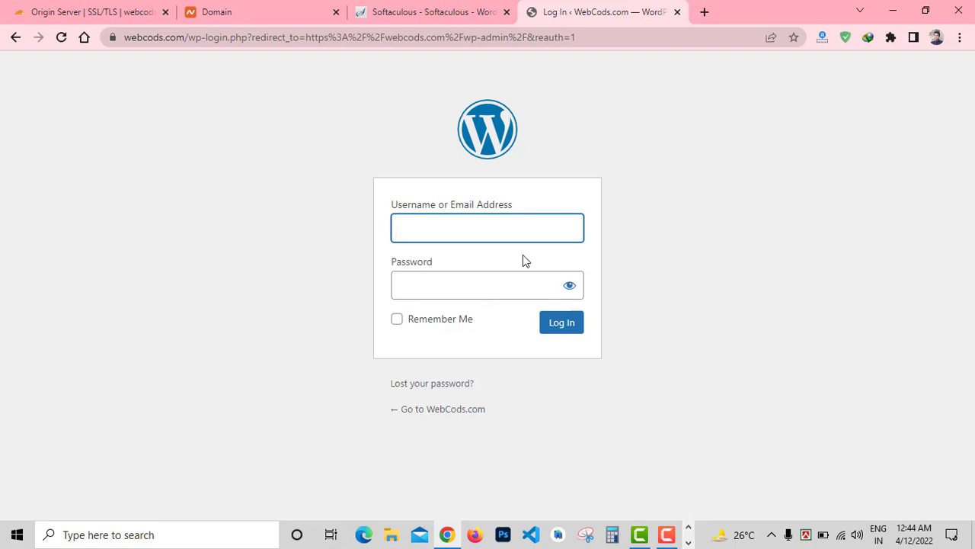
Step: Log in to the WordPress dashboard with the admin username and account password, revealing the password before submitting
text(Muyin)
key(Tab)
key(ctrl+v)
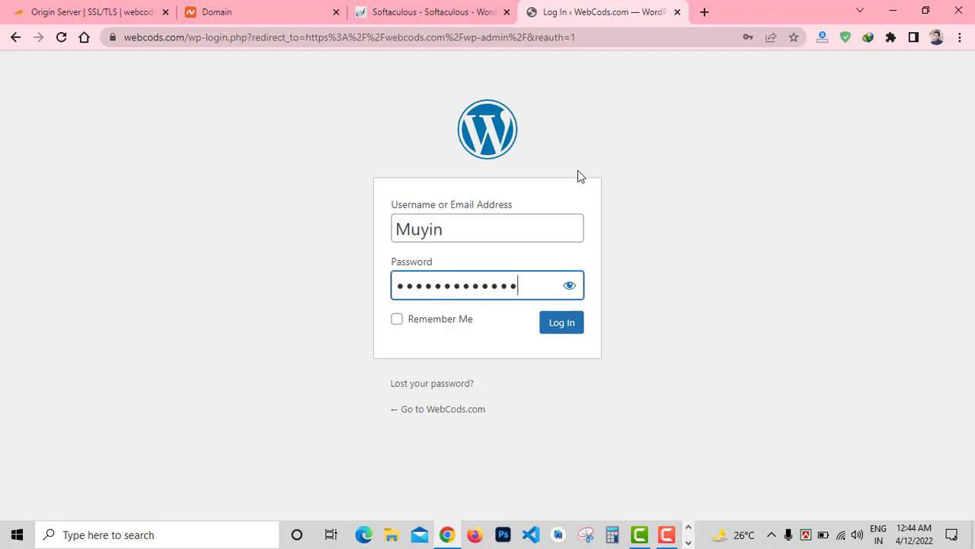
click(570, 285)
click(562, 323)
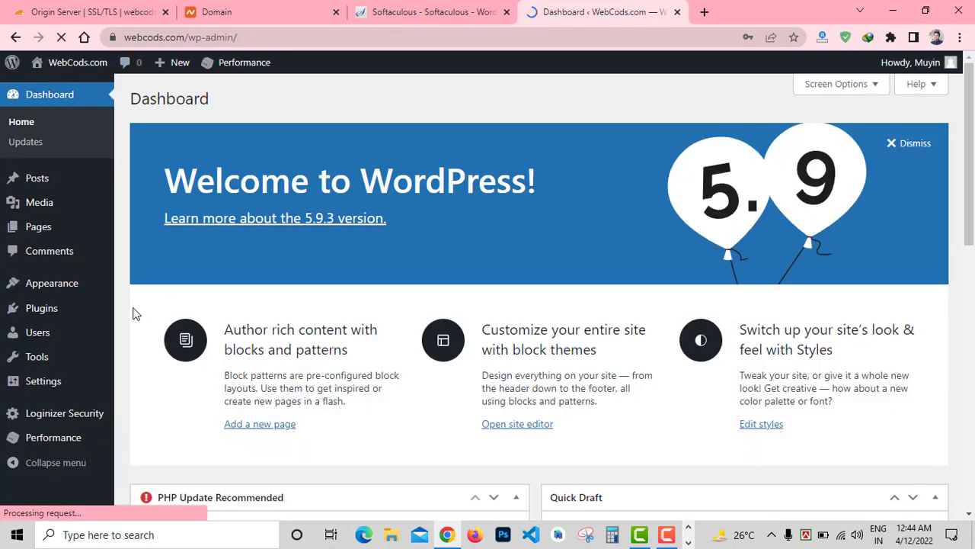
Step: Save the WordPress login in the browser and open the page for adding new plugins
mouse_move(76, 315)
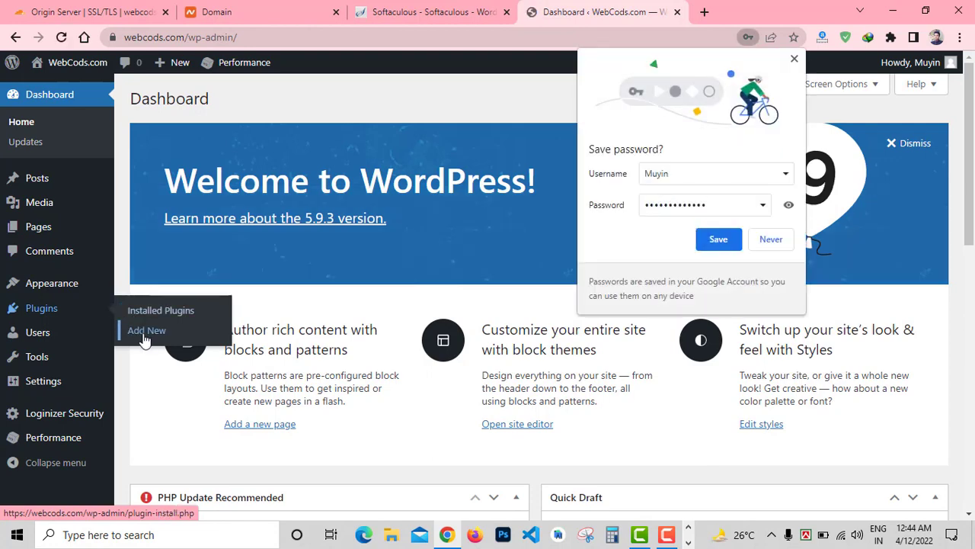
click(715, 240)
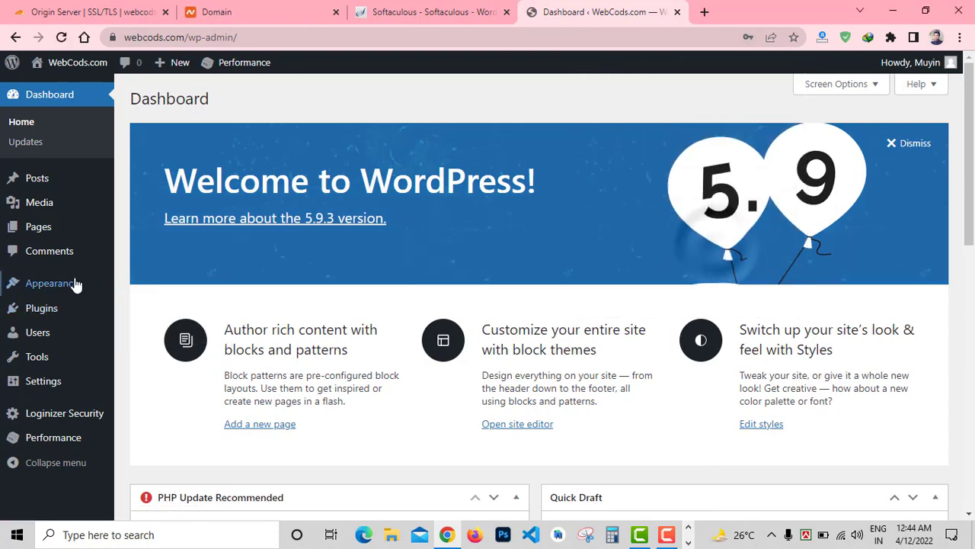
mouse_move(60, 321)
click(151, 333)
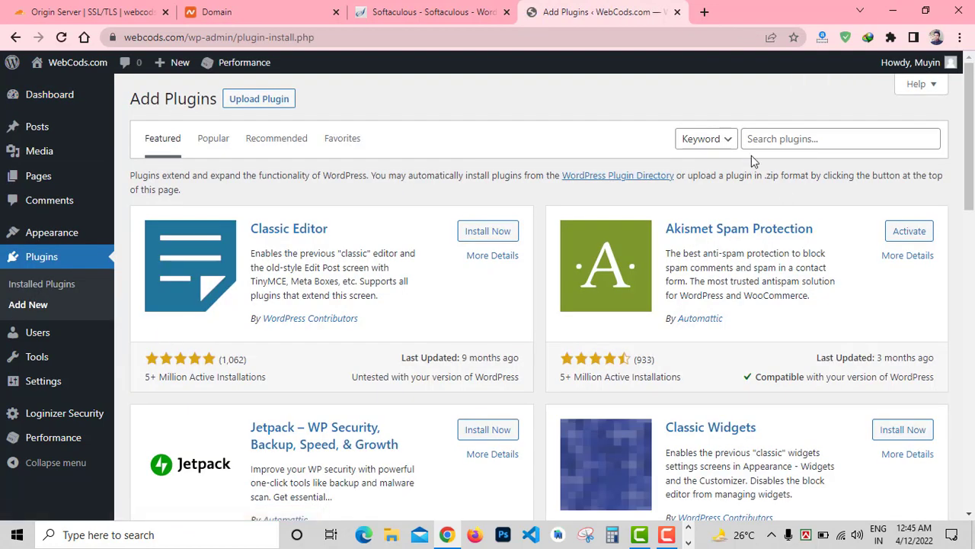
Step: Search the plugin directory for "really simple"
click(783, 134)
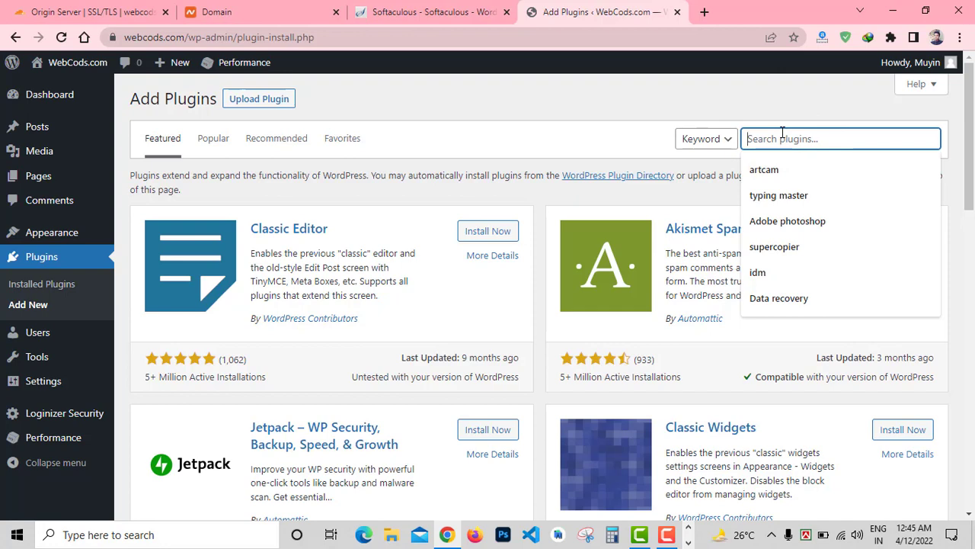
text(re)
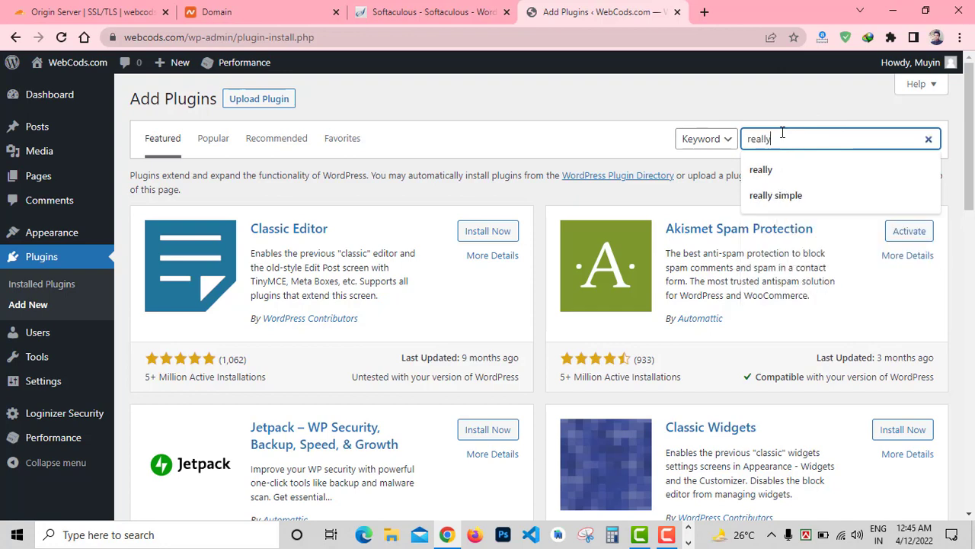
text(ally sim)
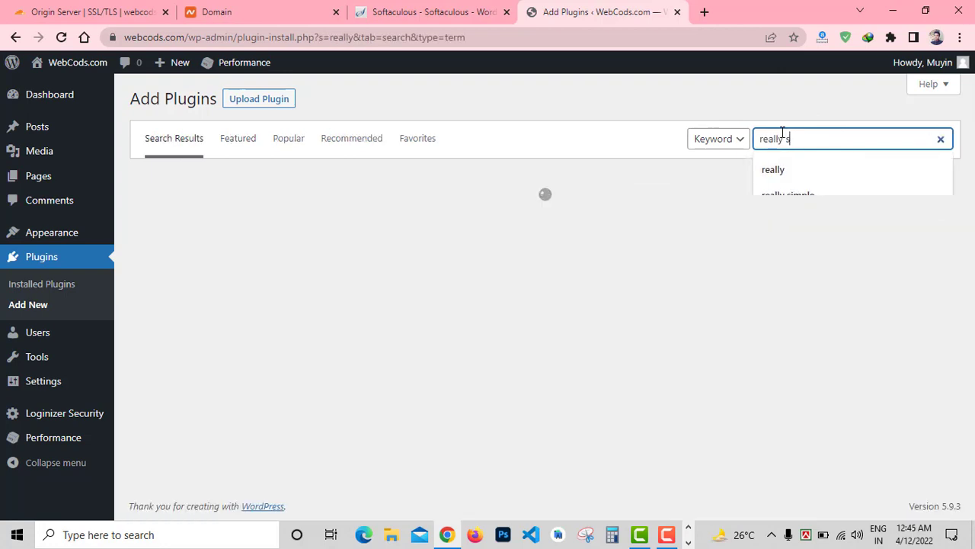
text(ple)
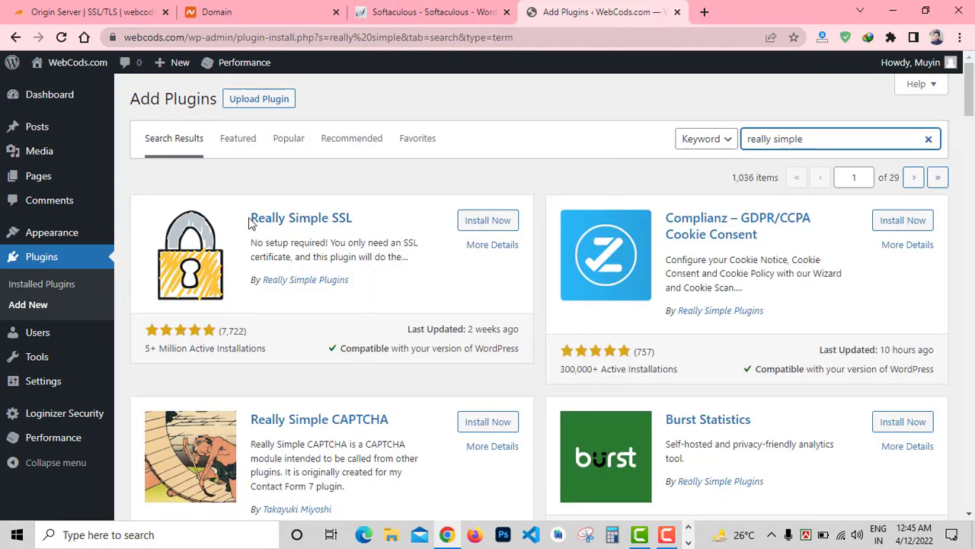
Step: Install and activate the Really Simple SSL plugin from the search results
drag(251, 220, 374, 221)
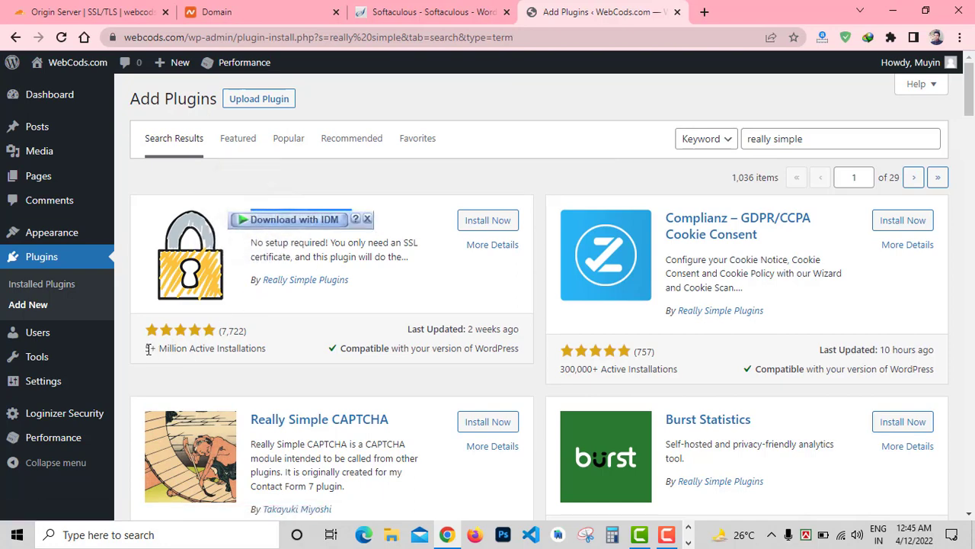
drag(147, 348, 282, 351)
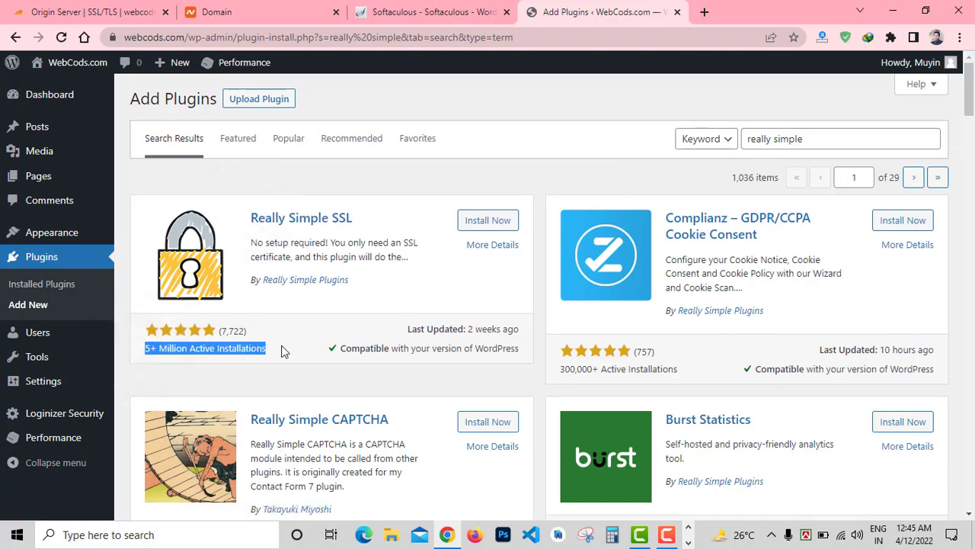
click(491, 220)
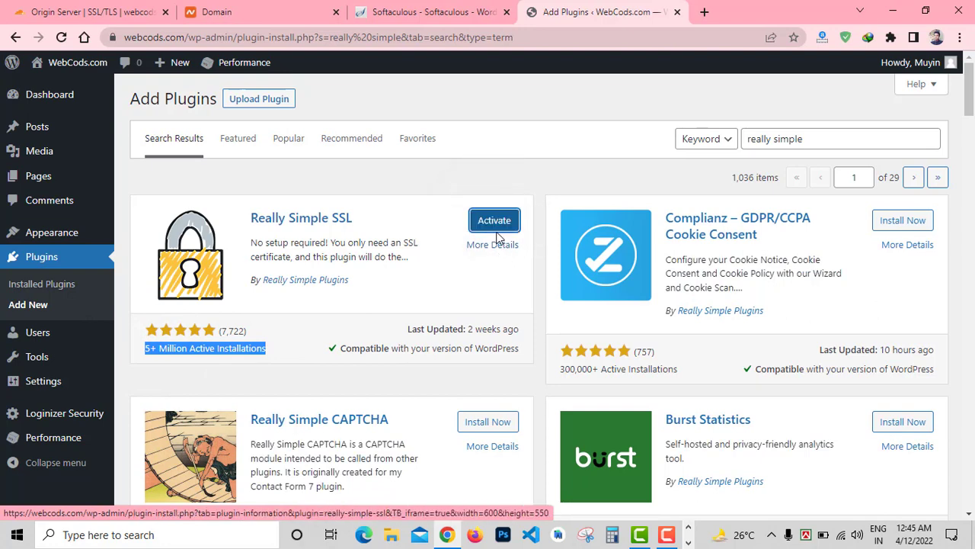
click(495, 224)
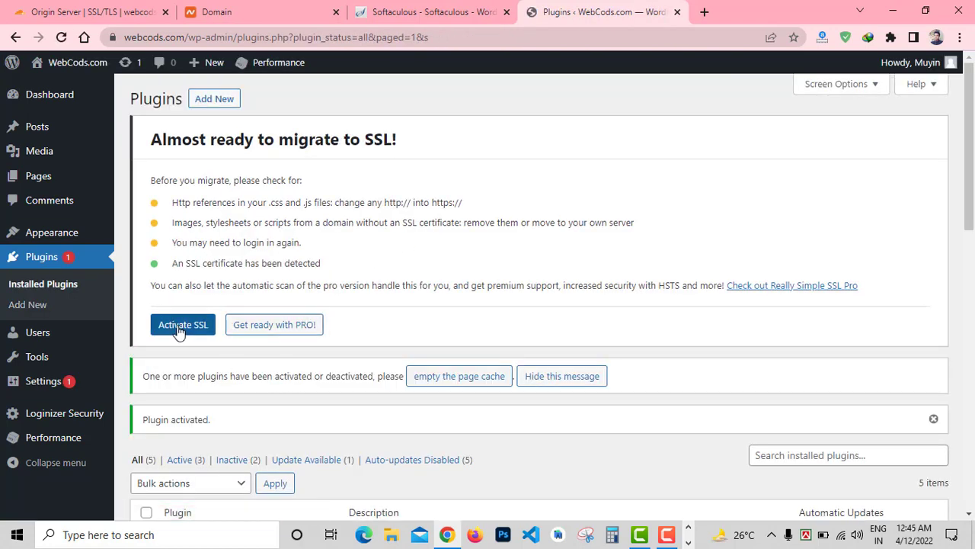
Step: Review the SSL migration checklist and activate SSL for the site through Really Simple SSL
mouse_move(167, 147)
mouse_down()
mouse_move(274, 142)
mouse_move(183, 156)
mouse_up()
click(265, 261)
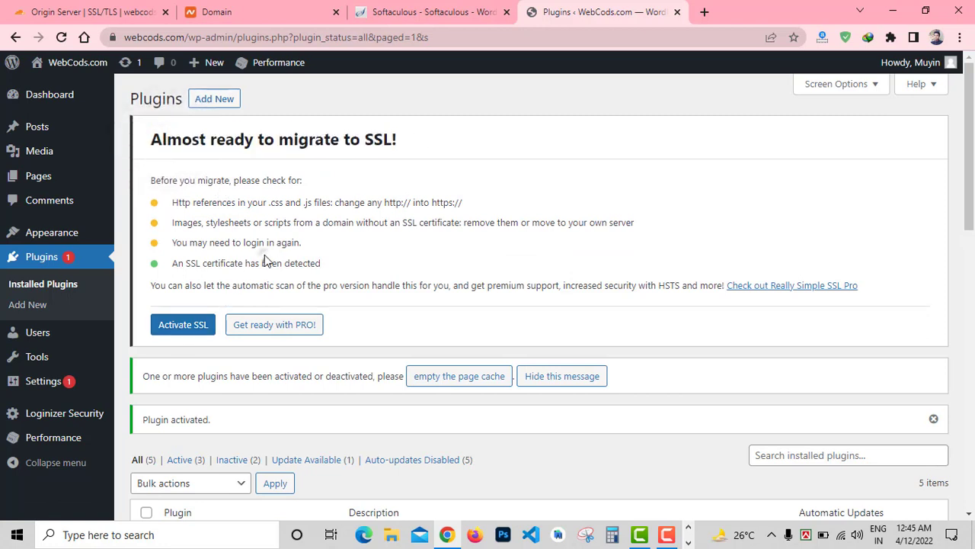
click(190, 328)
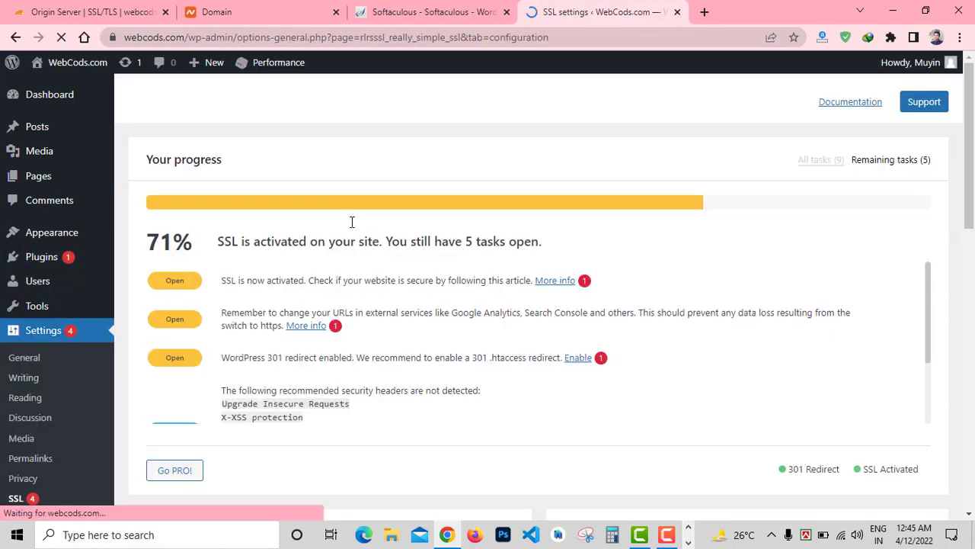
Step: Enable the 301 .htaccess redirect in the Really Simple SSL settings and save them
scroll(352, 222, down, 5)
click(489, 259)
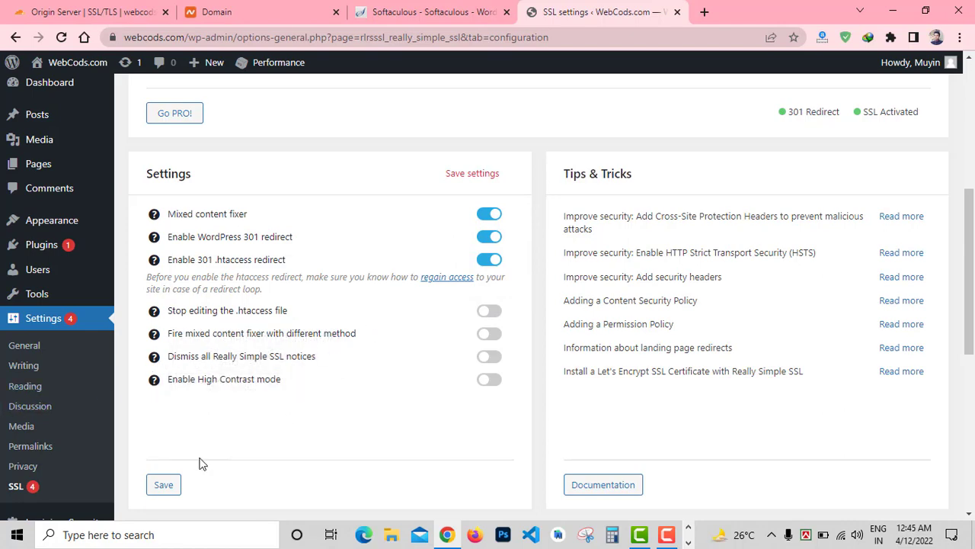
click(168, 483)
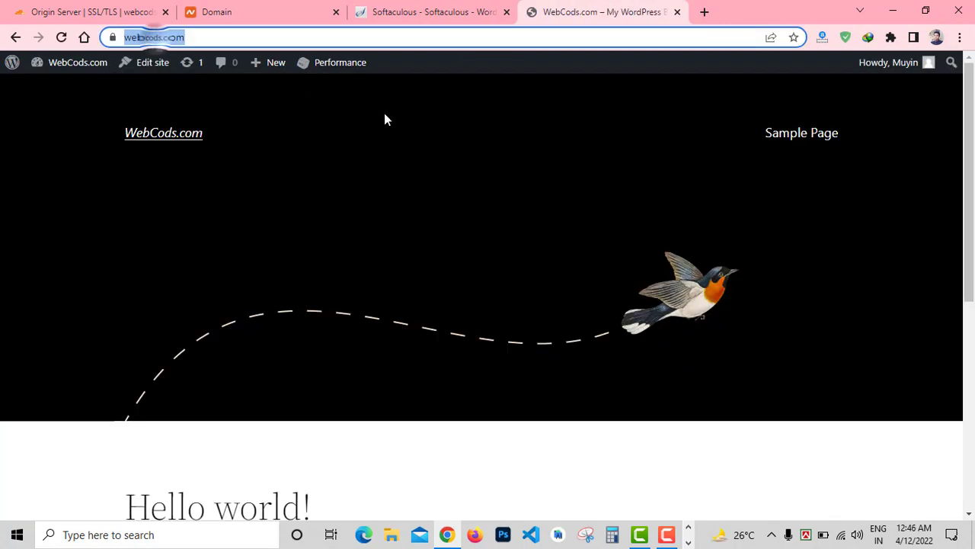
Step: Request the webcods.com home page over plain http instead of https to test the redirect
key(Left)
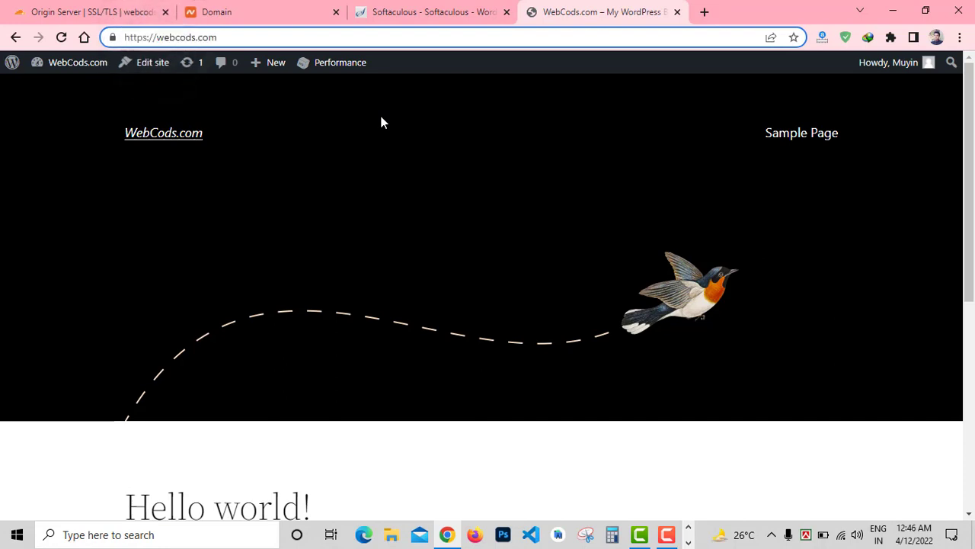
key(BackSpace)
key(Return)
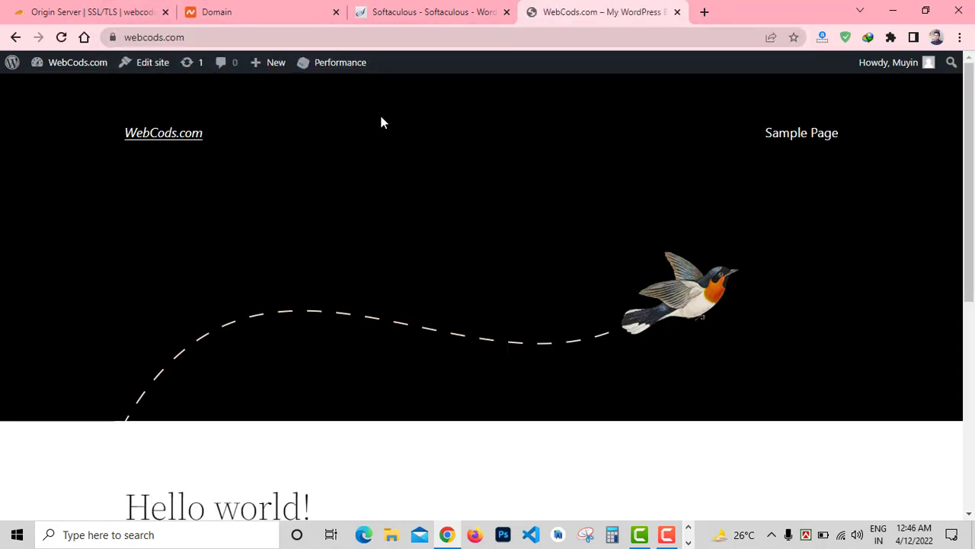
Step: Inspect the connection security information of webcods.com and open its SSL certificate details
click(112, 37)
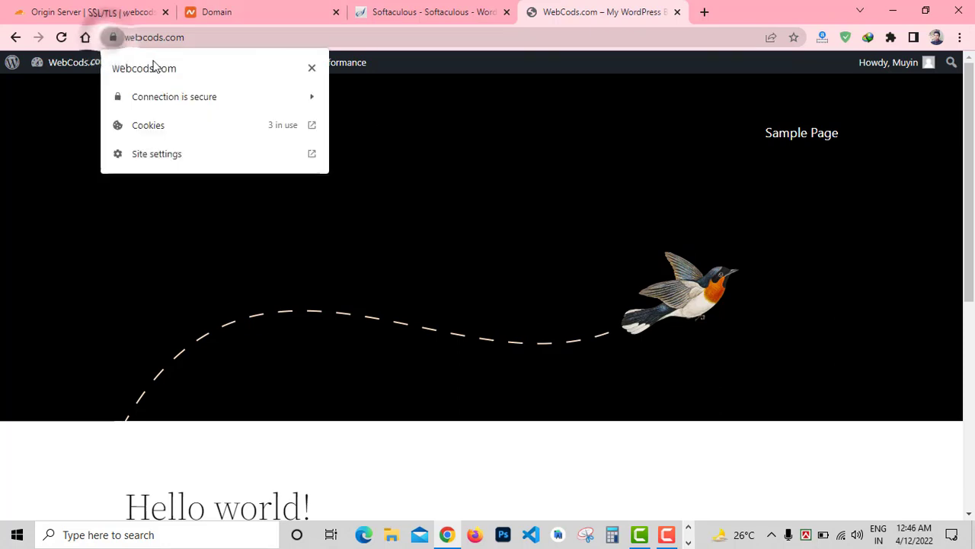
click(149, 37)
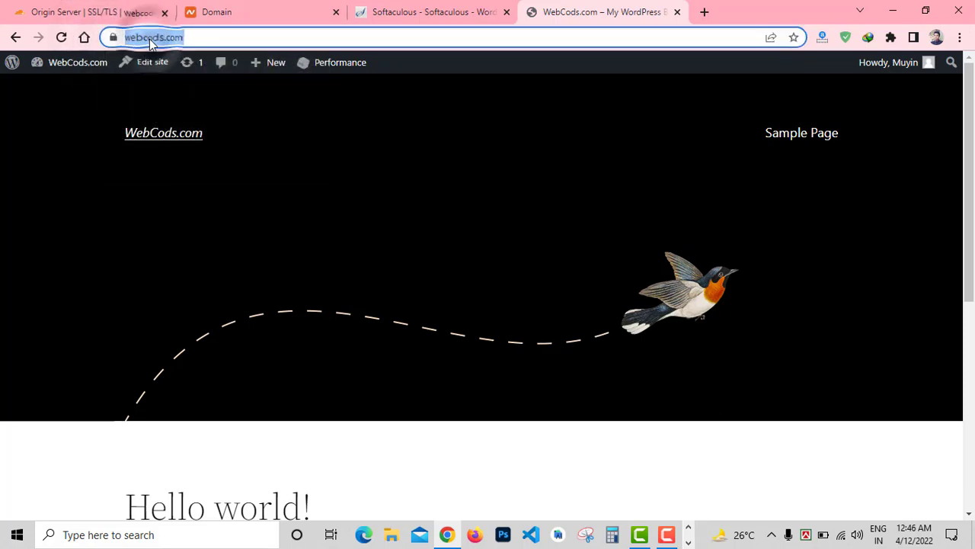
click(114, 37)
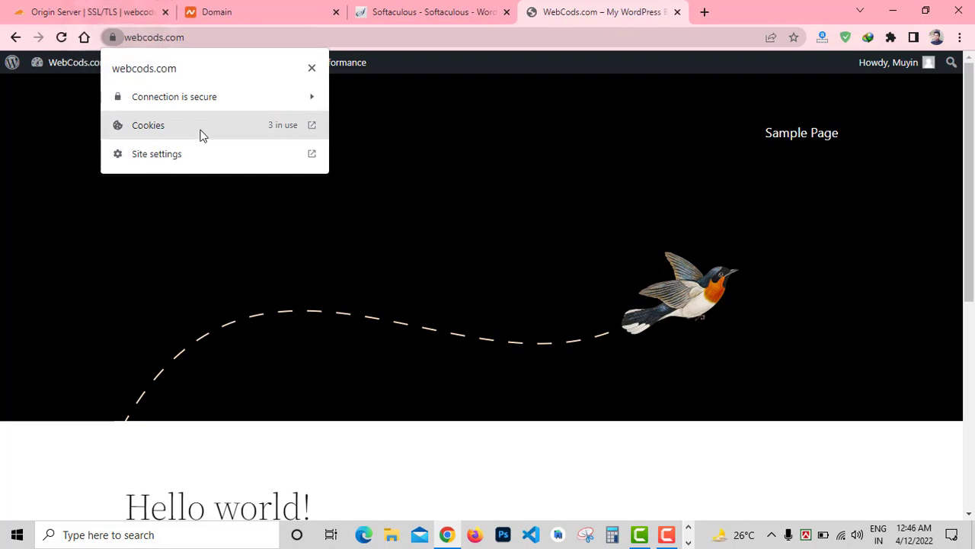
click(174, 104)
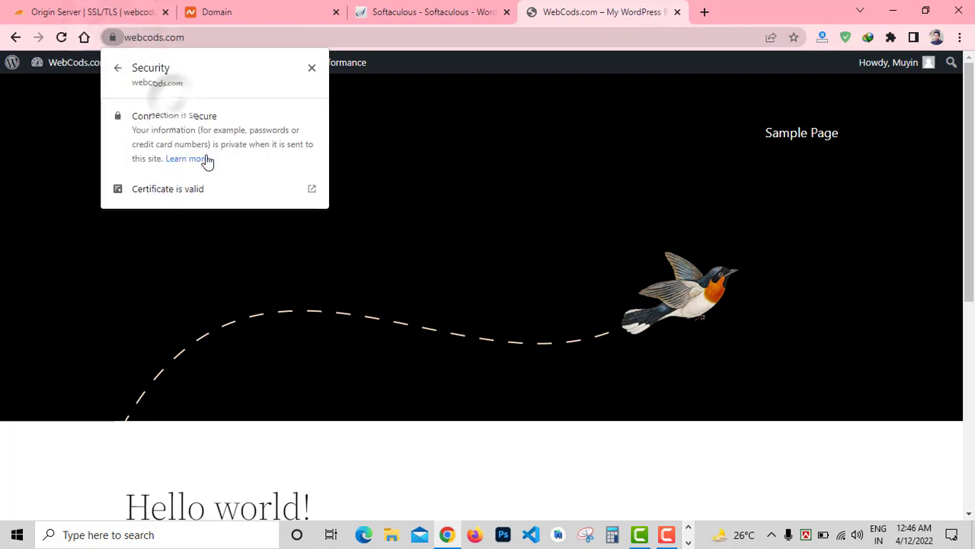
click(181, 195)
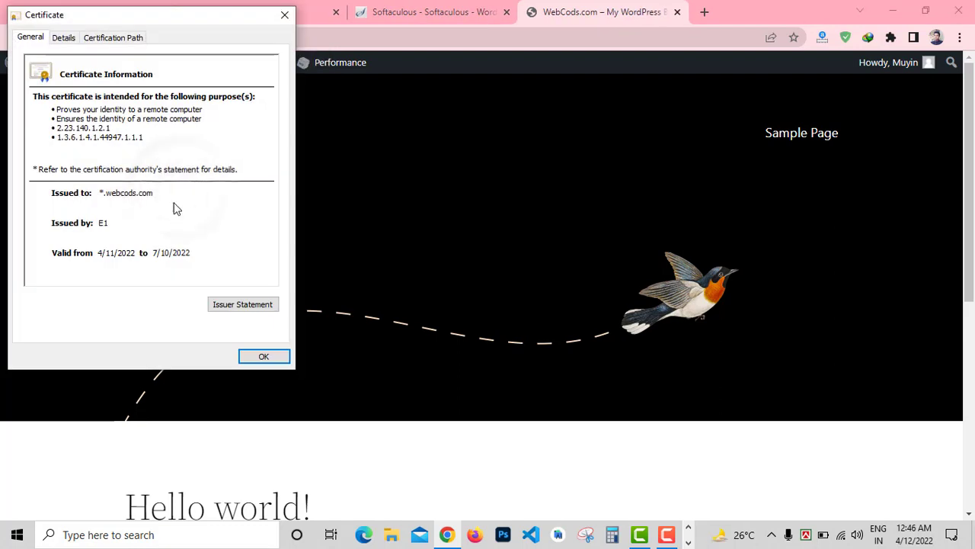